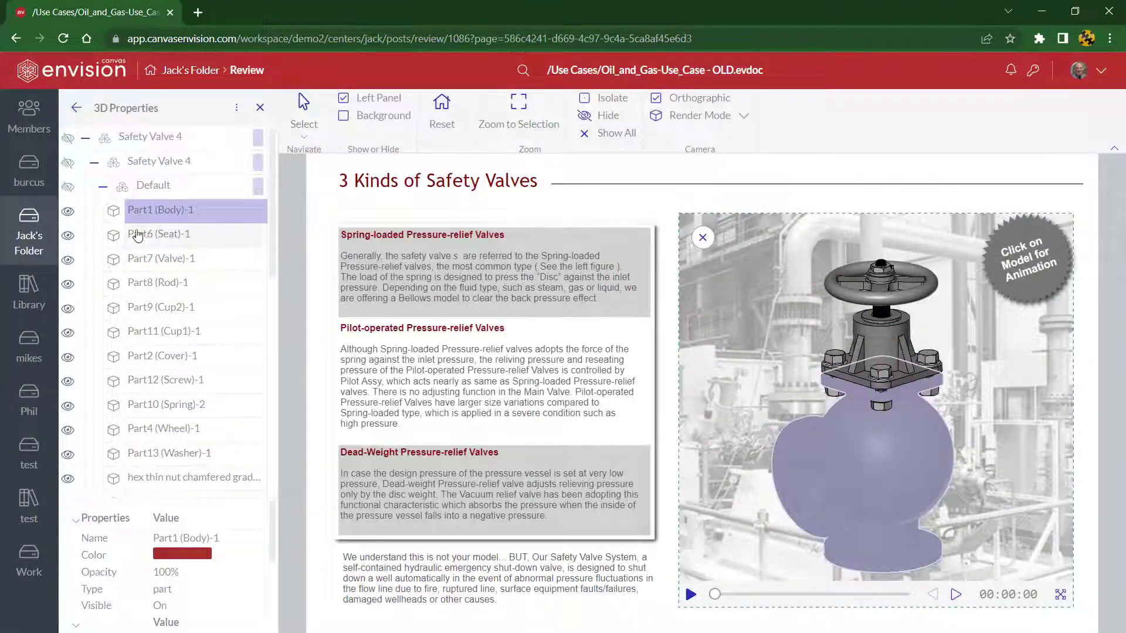
- Select the safety valve parts in turn from Part6 (Seat)-1 to Part13 (Washer)-1 to locate each one in the 3D model
left_click(136, 237)
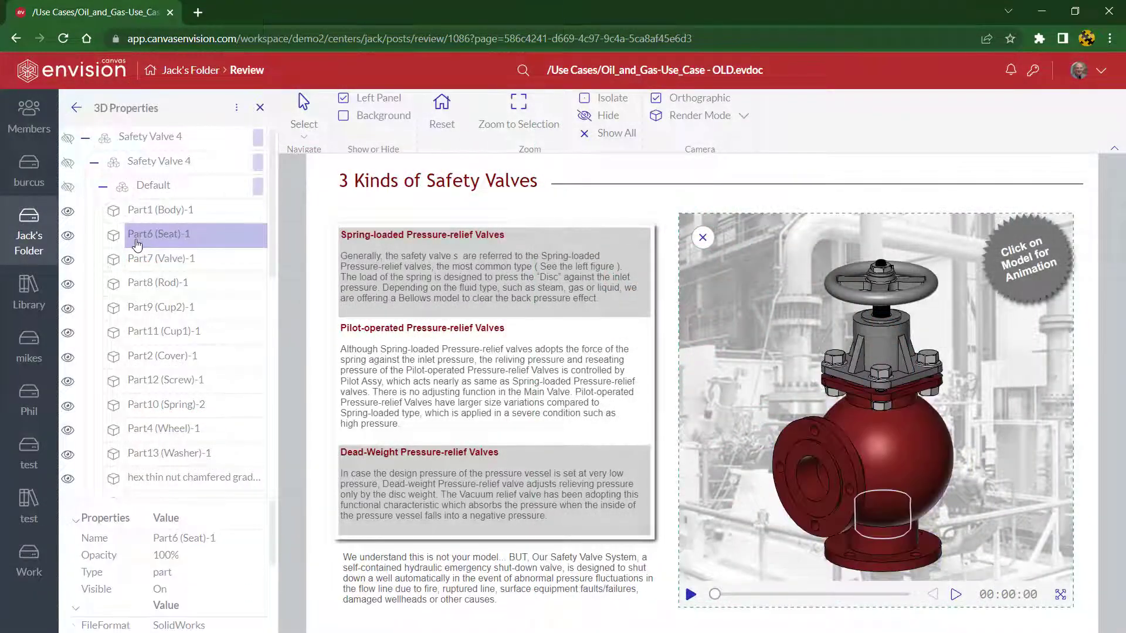
left_click(137, 261)
left_click(137, 284)
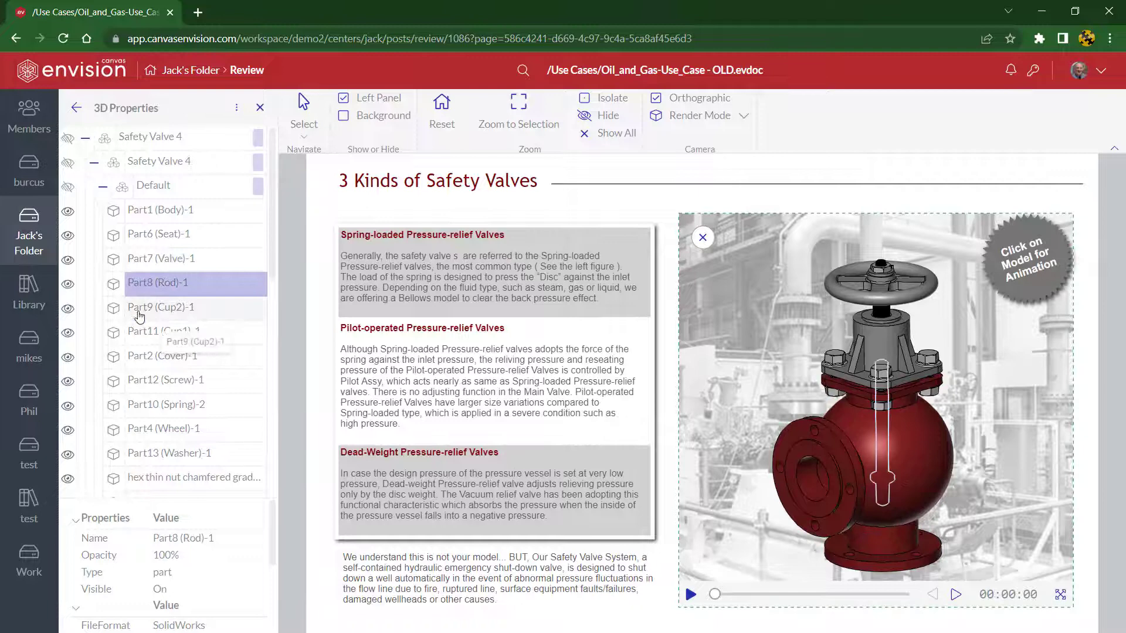
left_click(139, 311)
left_click(140, 335)
left_click(142, 359)
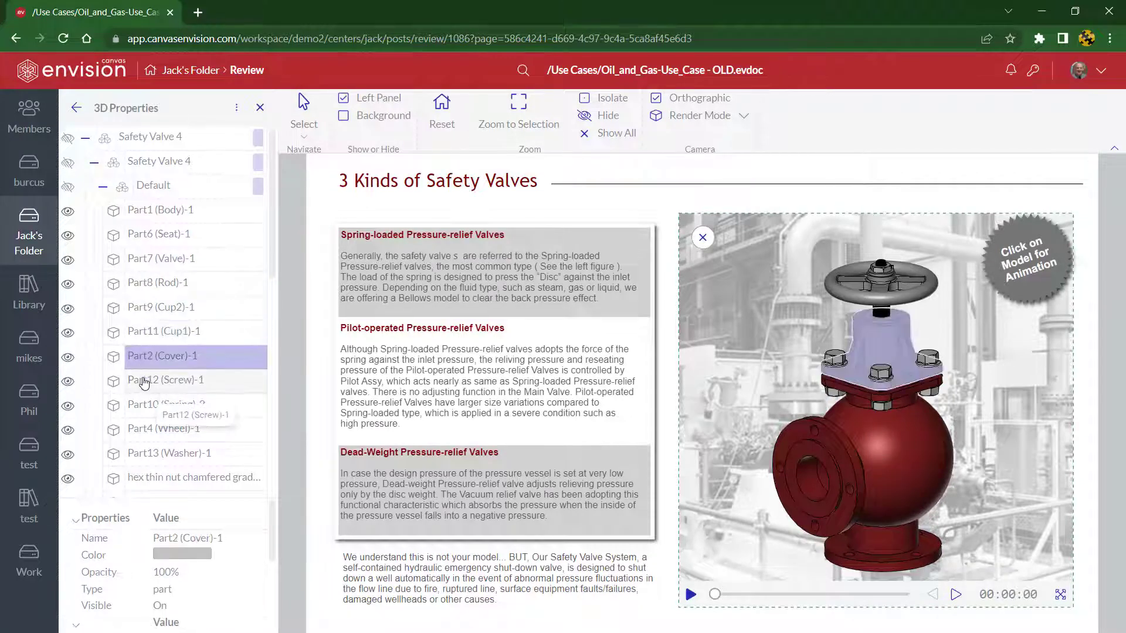
left_click(144, 381)
left_click(147, 406)
left_click(150, 431)
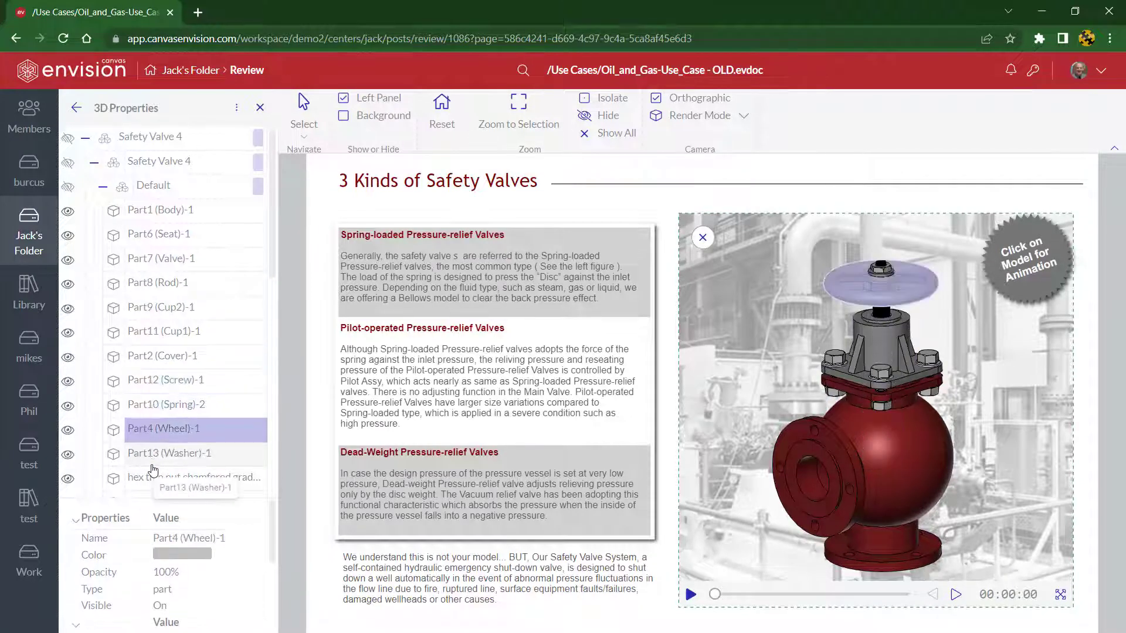
left_click(153, 461)
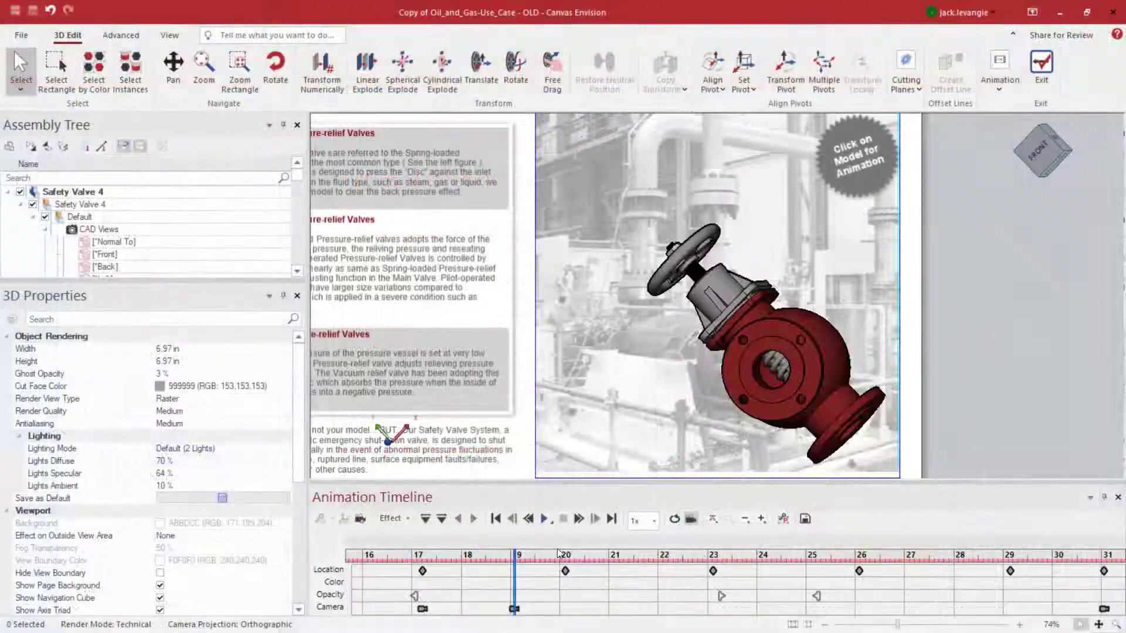
- Switch to Canvas Envision, set the valve animation's time to 20 seconds and play it
left_click_drag(514, 555, 565, 555)
left_click(545, 519)
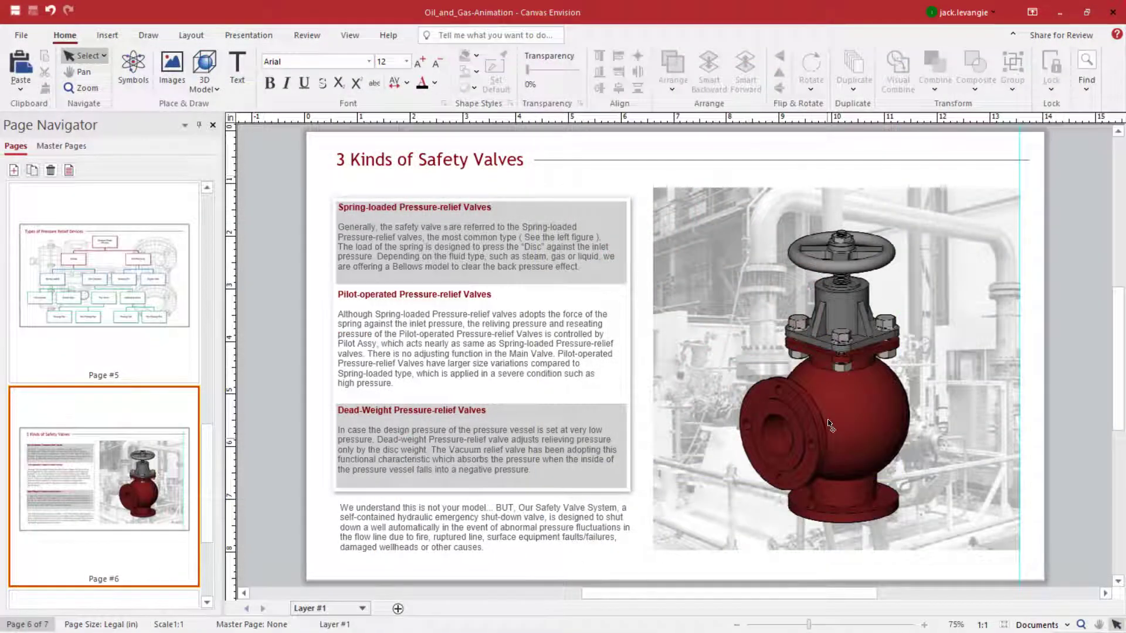
- Open the safety valve model on the 3 Kinds of Safety Valves page for 3D editing and enable Animation Mode
left_click(837, 399)
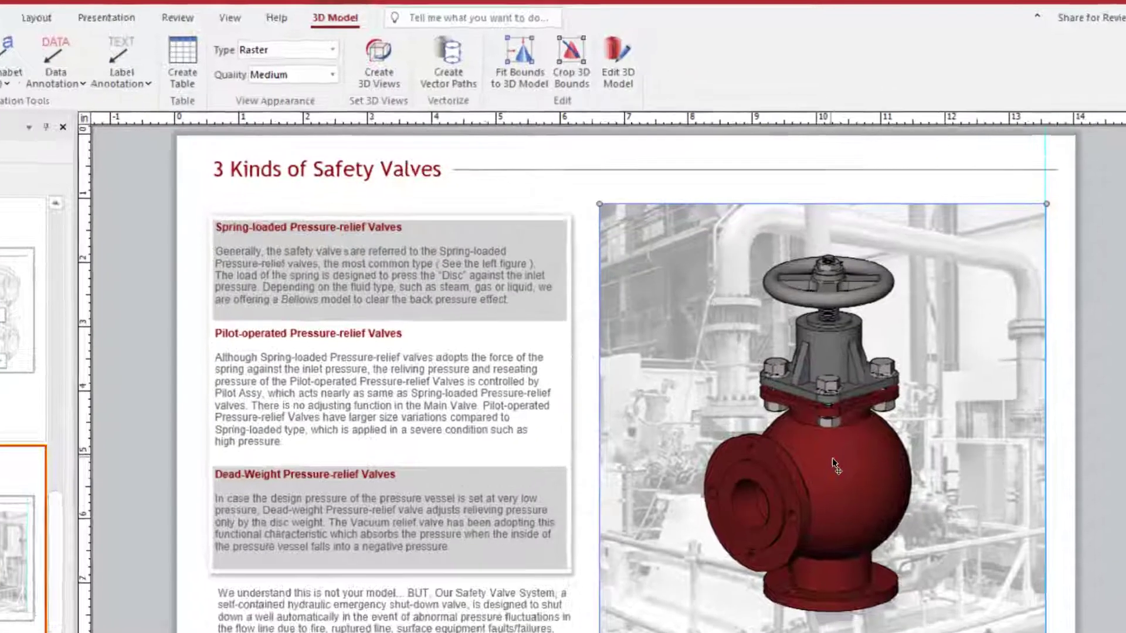
right_click(850, 403)
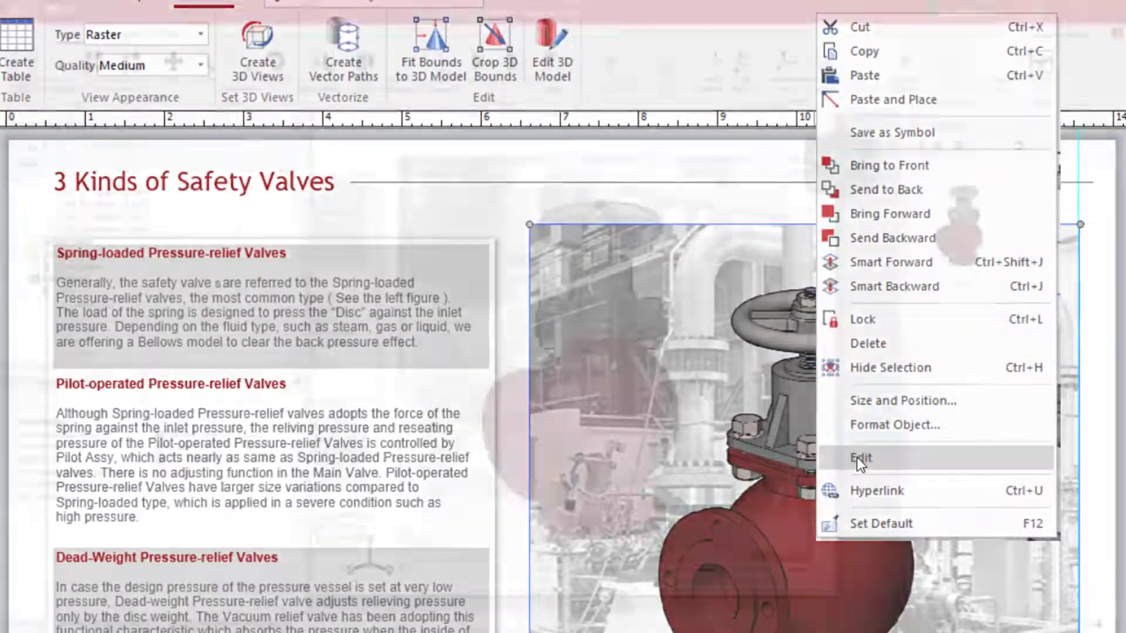
left_click(860, 458)
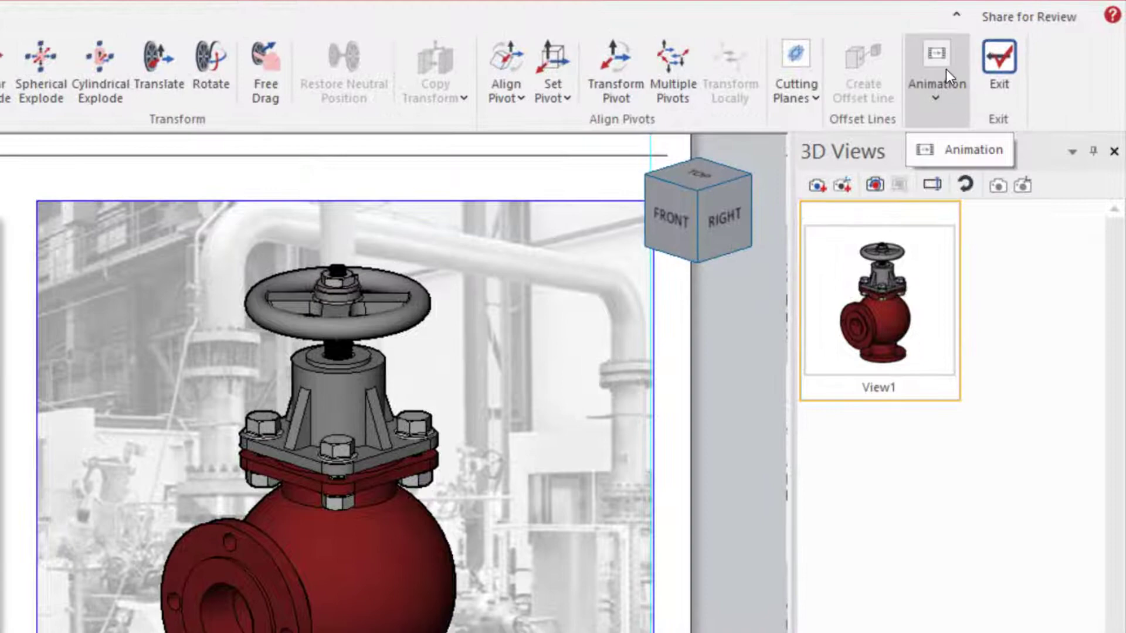
left_click(935, 93)
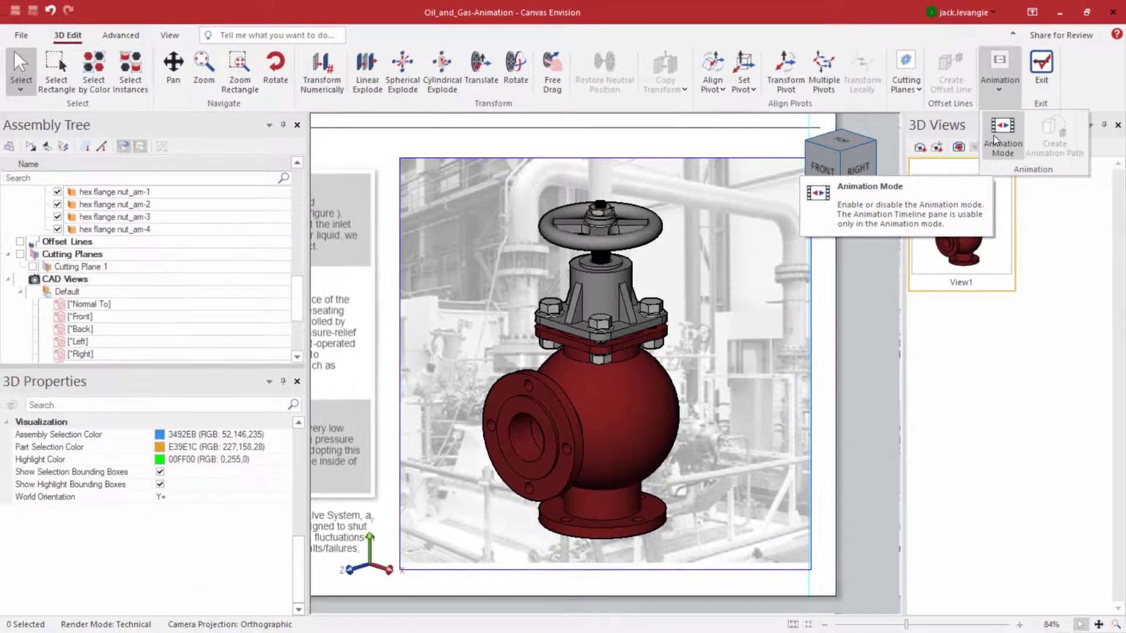
left_click(1002, 141)
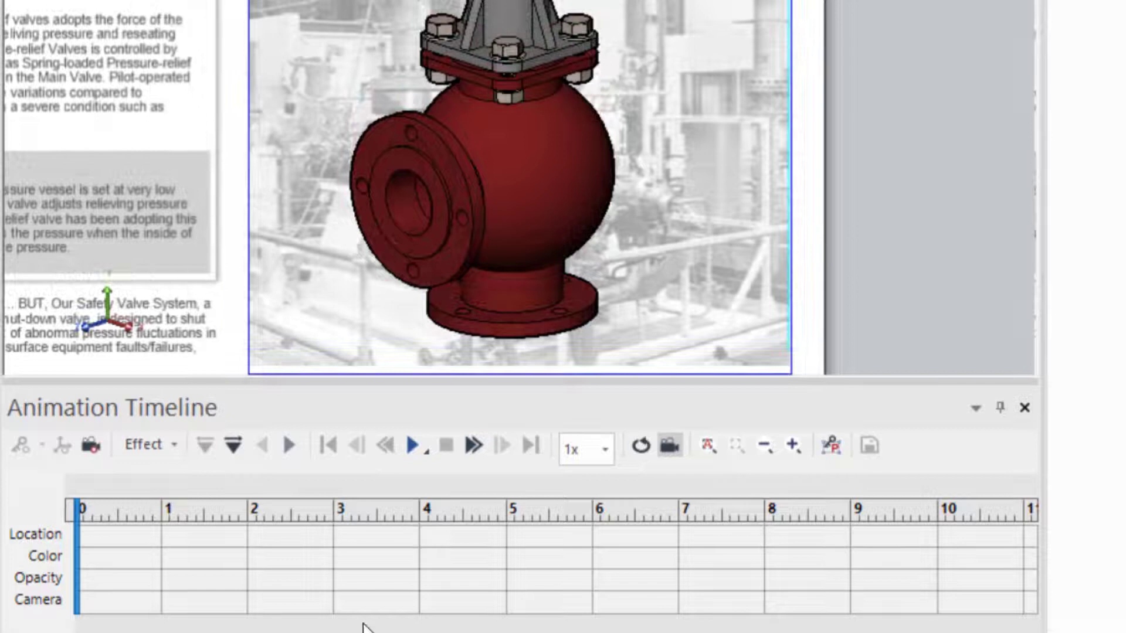
scroll(376, 579, "down", 4)
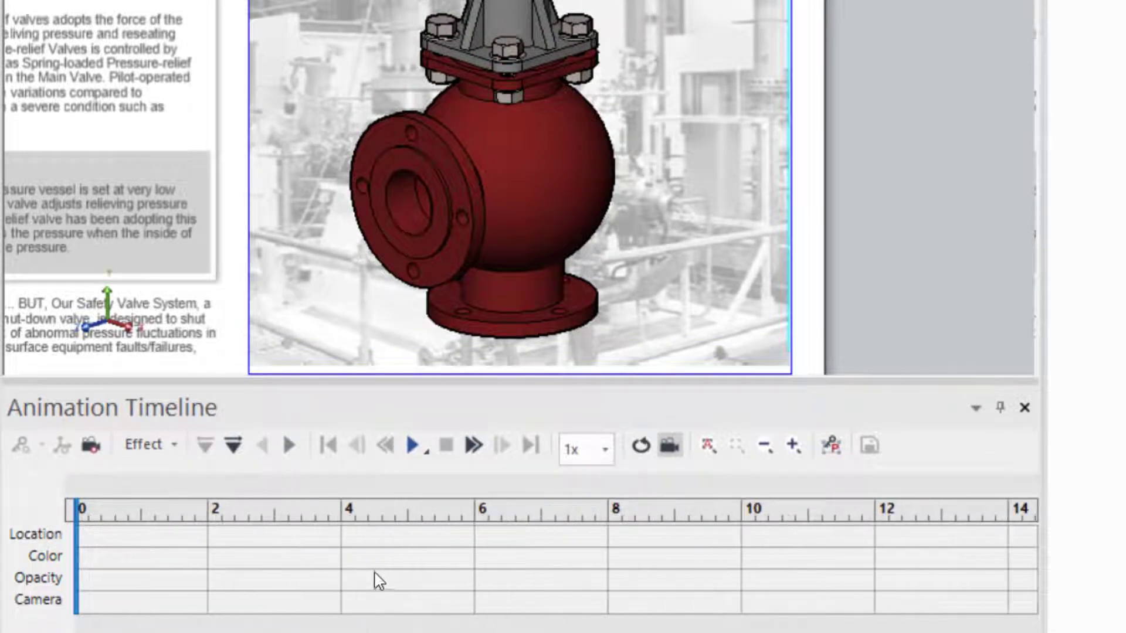
scroll(382, 584, "up", 5)
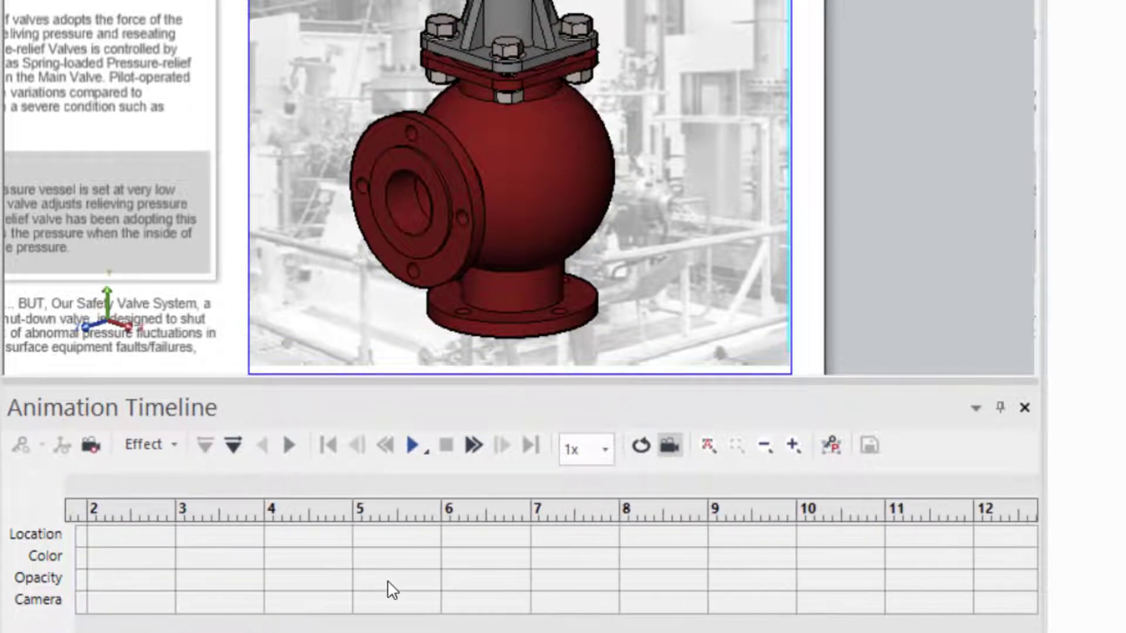
scroll(399, 583, "up", 1)
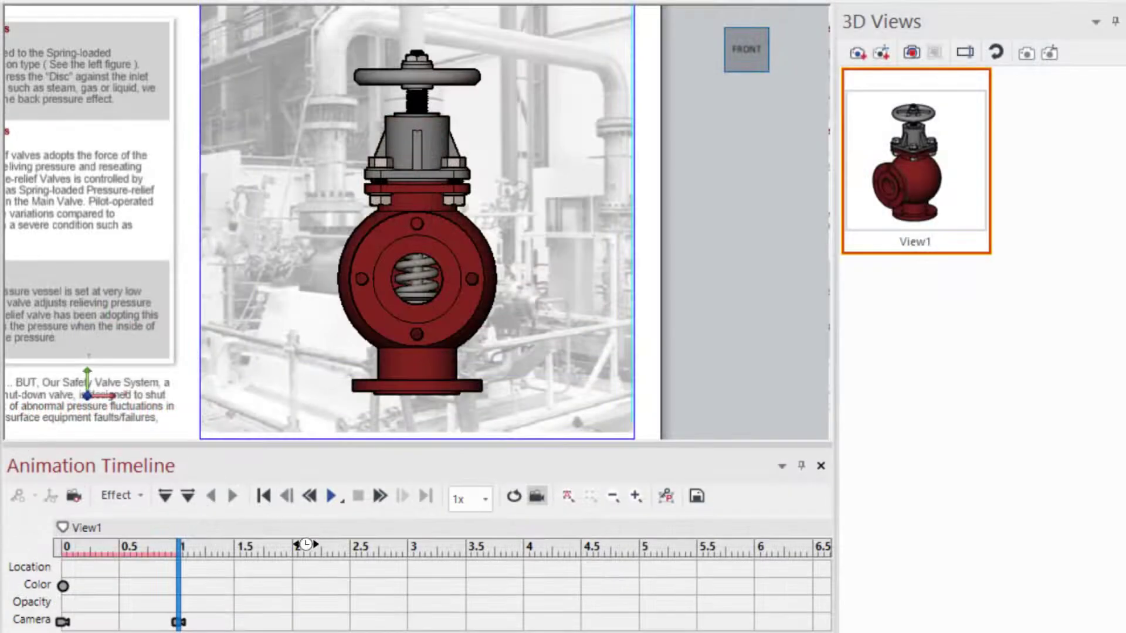
- Add a camera key at 2 seconds with the valve in the Left view
left_click(411, 497)
left_click(732, 50)
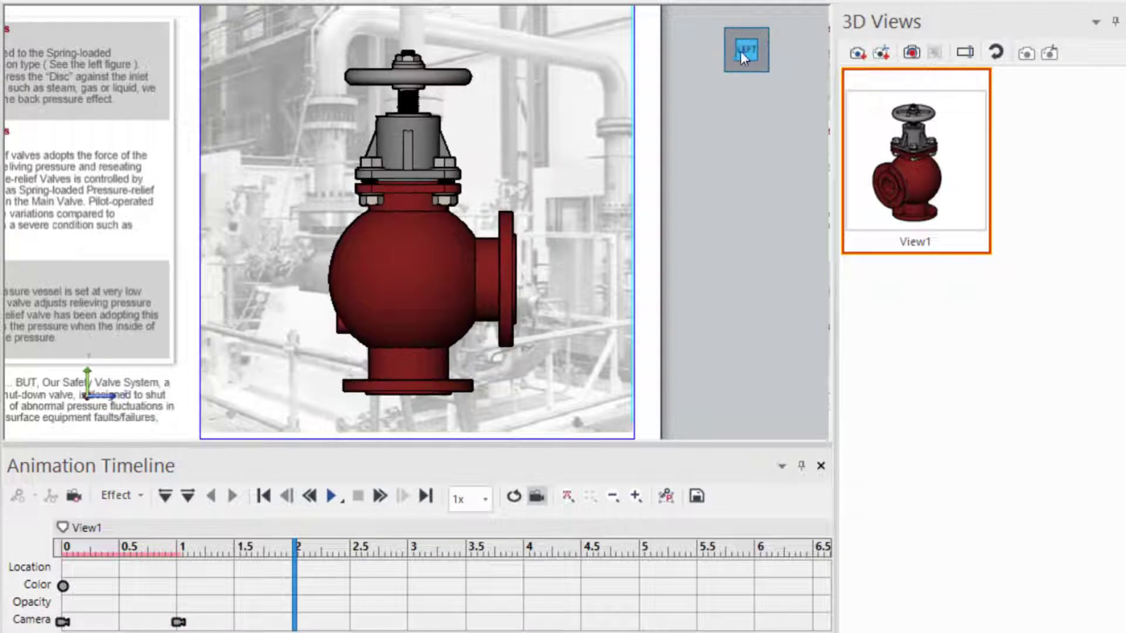
left_click(74, 497)
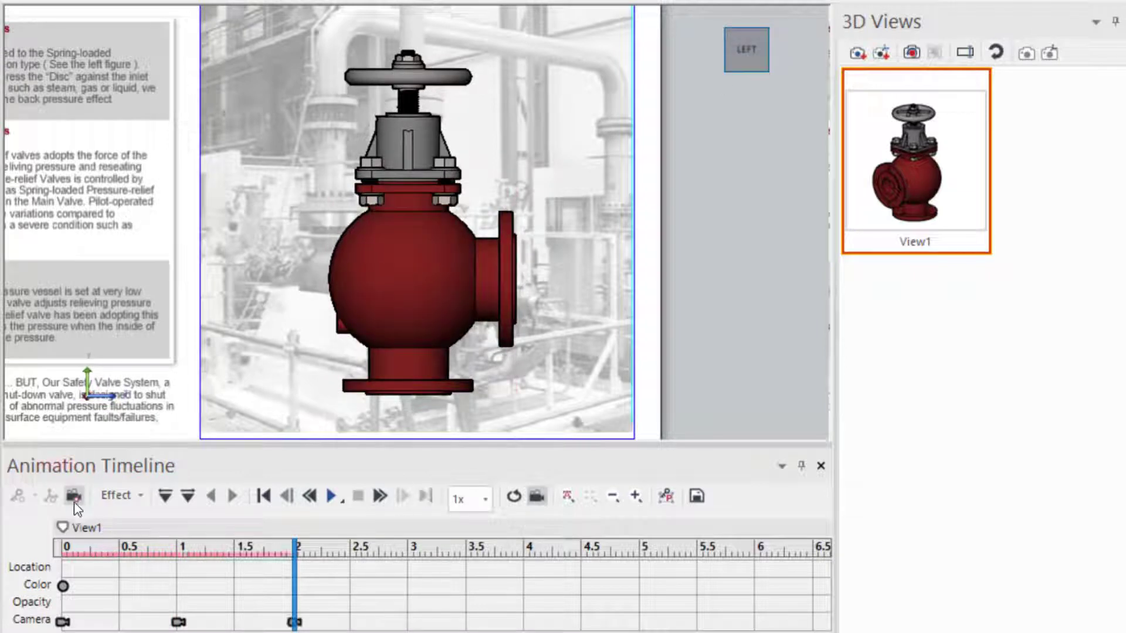
- Add a camera key at 3 seconds with the valve in the Back view, and play the animation from the start
left_click(409, 548)
left_click(725, 46)
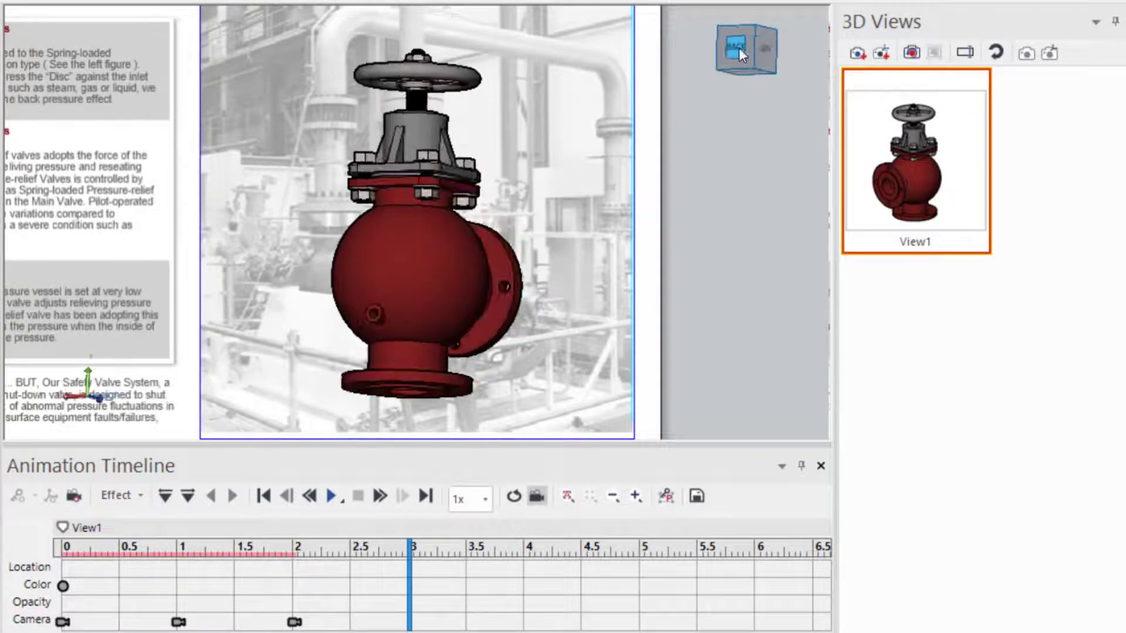
left_click(74, 497)
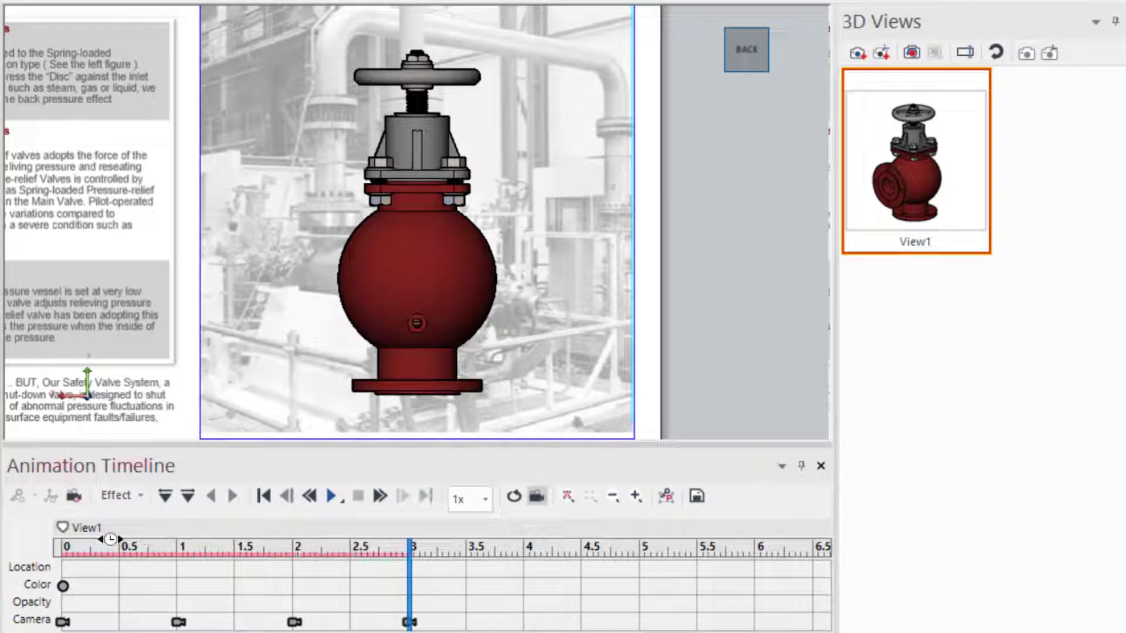
key("Home")
key("space")
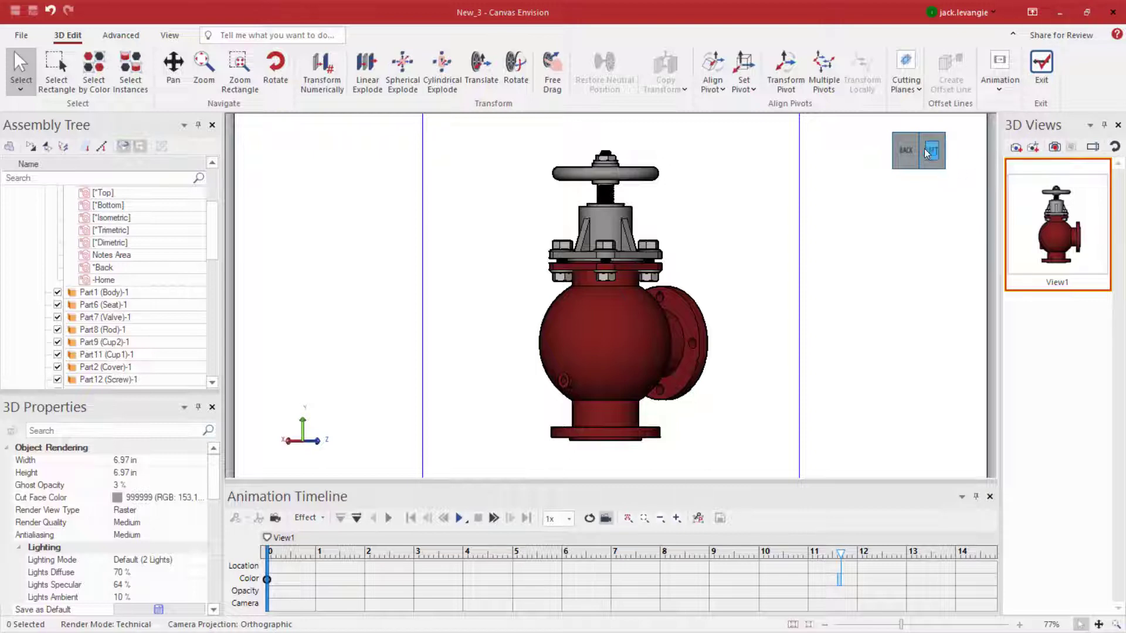
left_click_drag(927, 154, 914, 175)
scroll(900, 223, "up", 2)
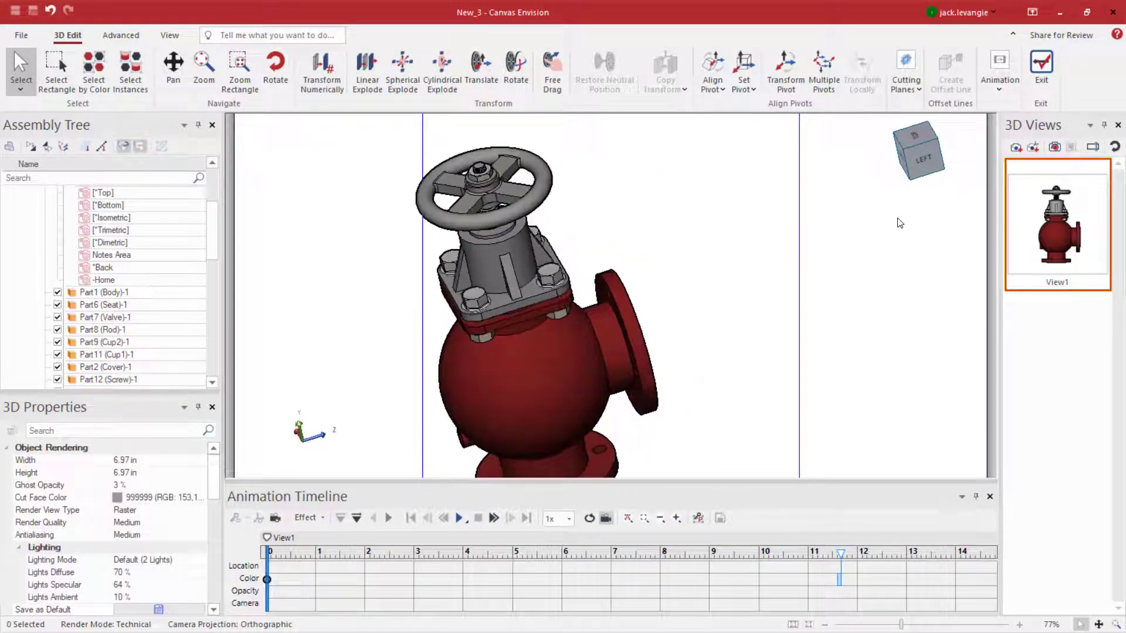
scroll(900, 223, "down", 2)
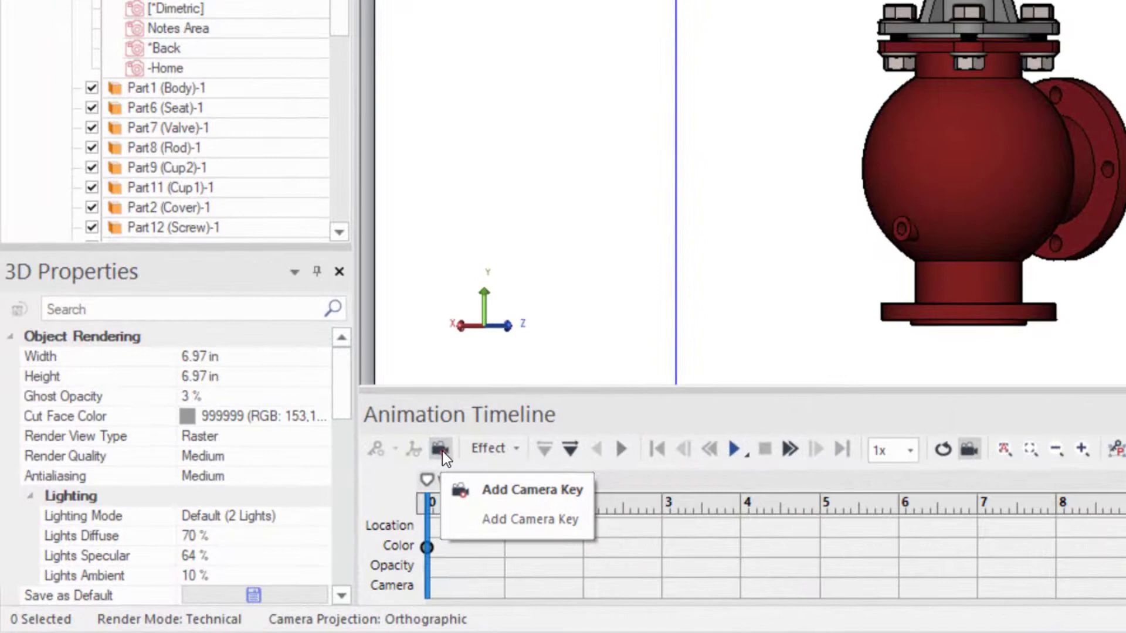
- Add camera keys at 0 seconds from the Back-Left edge view and at 2 seconds from the Right-Back edge view
left_click(428, 458)
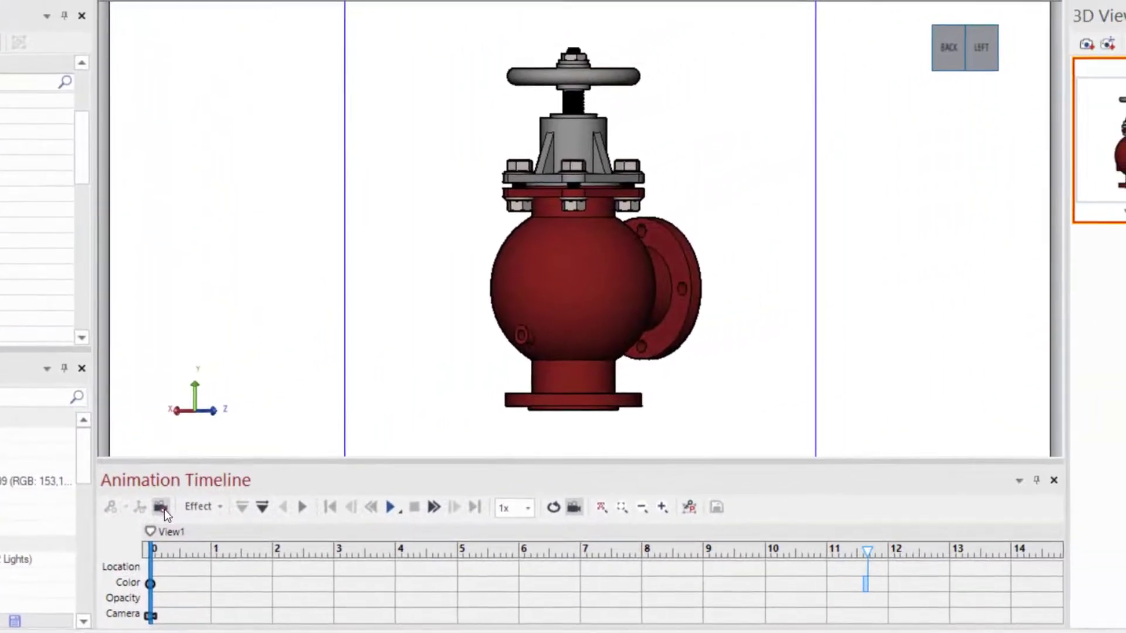
left_click(282, 549)
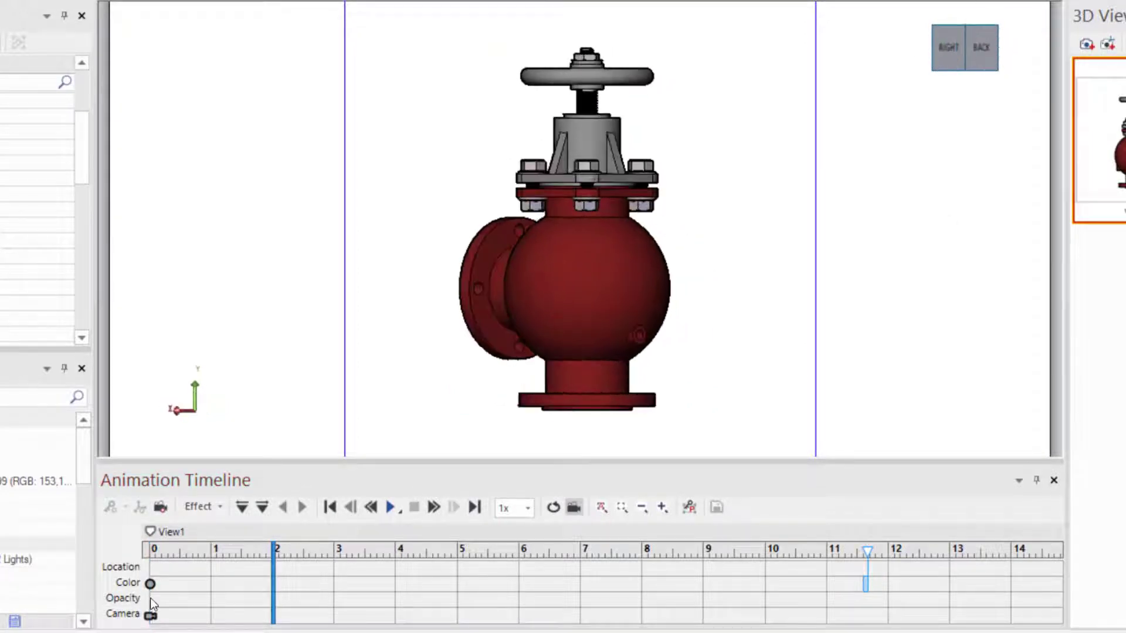
left_click(160, 506)
- Add camera keys at 4 seconds from the Front-Right edge view and at 6 seconds from the Left-Front edge view
left_click(399, 549)
left_click(934, 42)
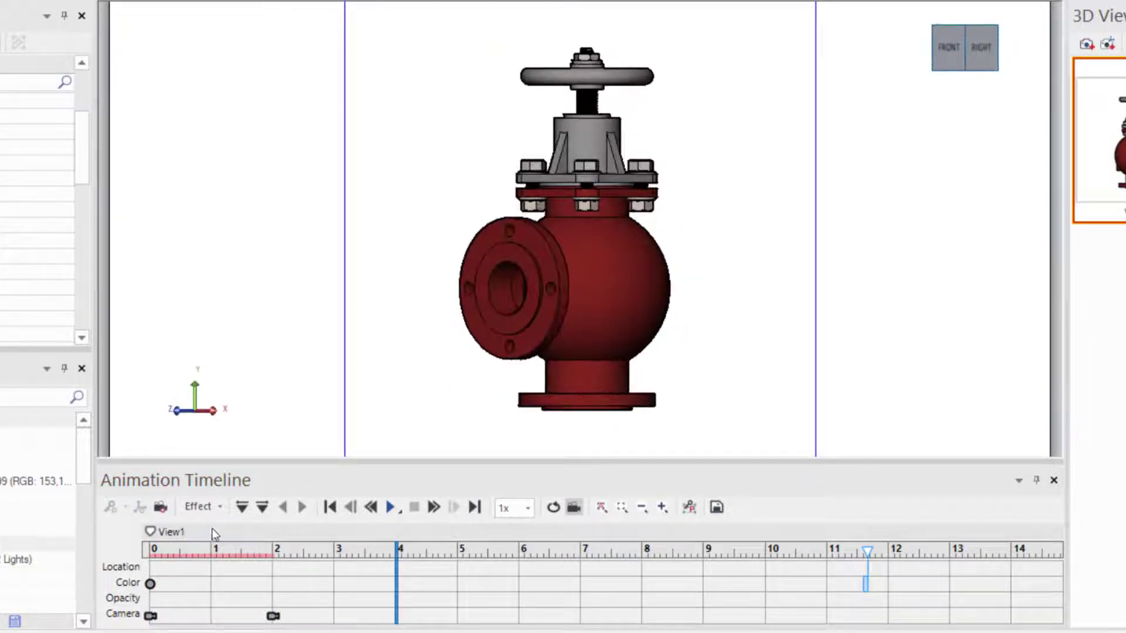
left_click(160, 506)
left_click(520, 550)
left_click(933, 69)
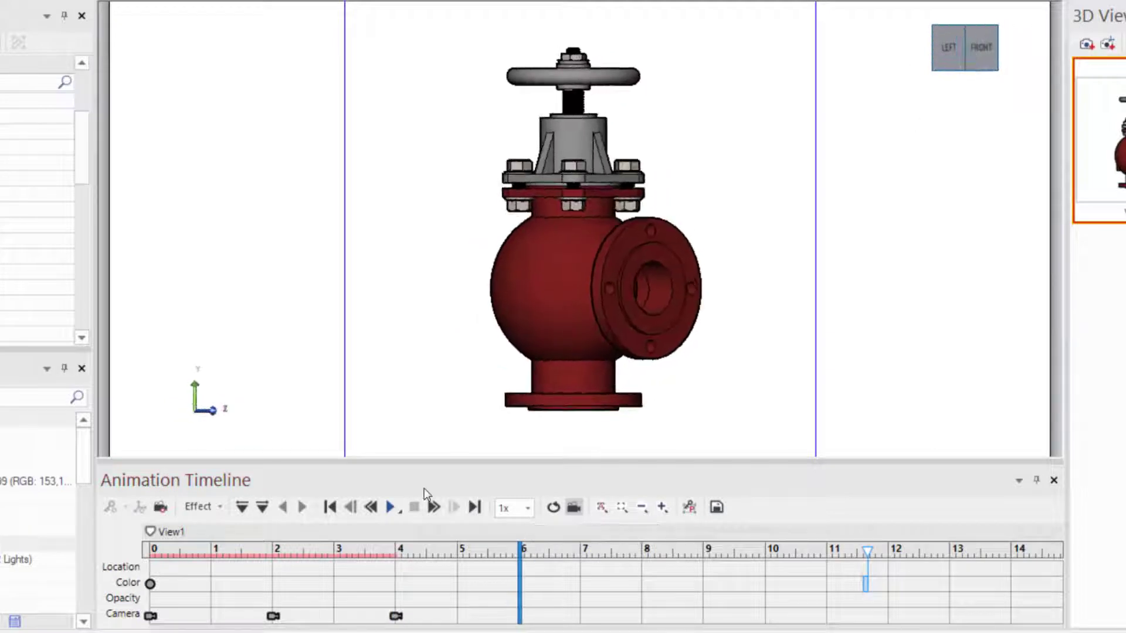
left_click(160, 506)
- Add a camera key at 8 seconds from the Back-Left edge view, and play the full rotation from the start
left_click(645, 550)
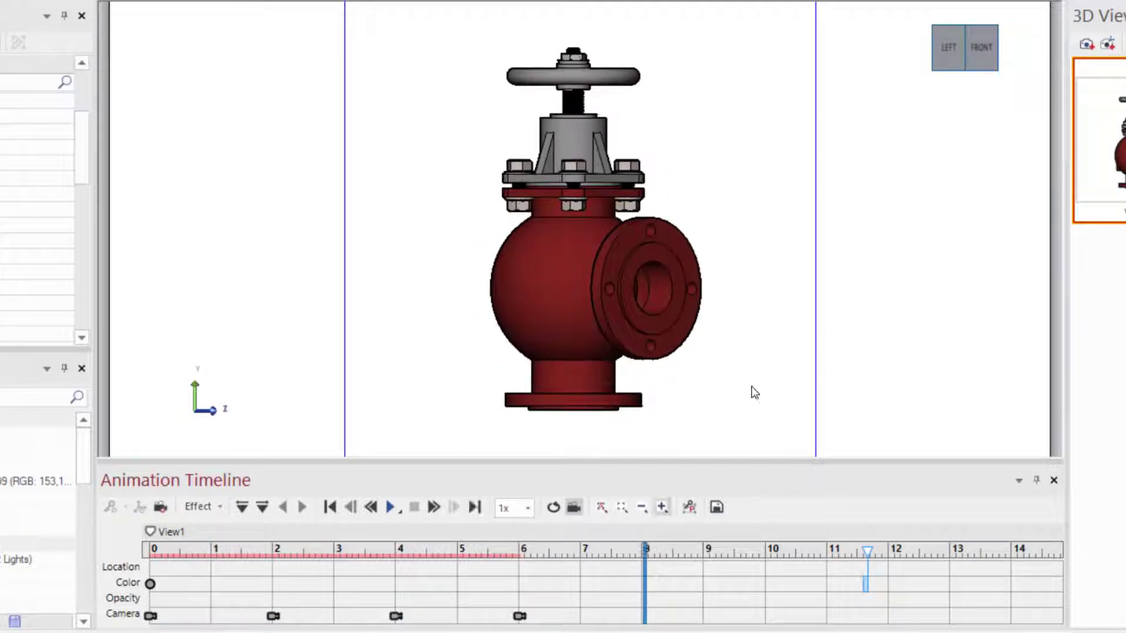
left_click(944, 52)
left_click(161, 507)
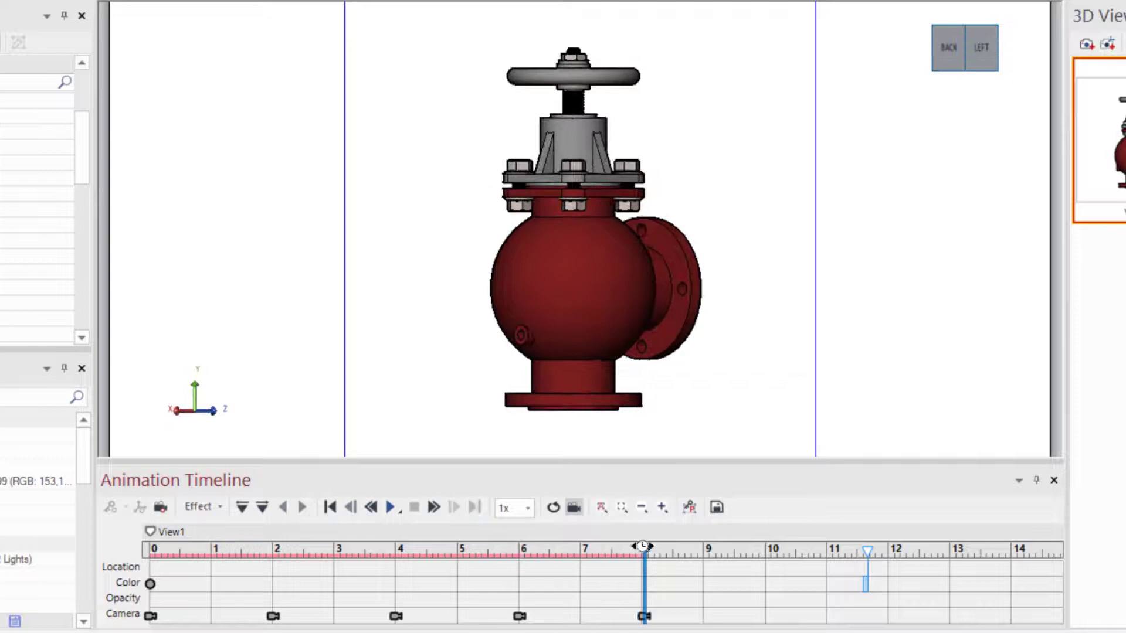
left_click(329, 506)
left_click(398, 507)
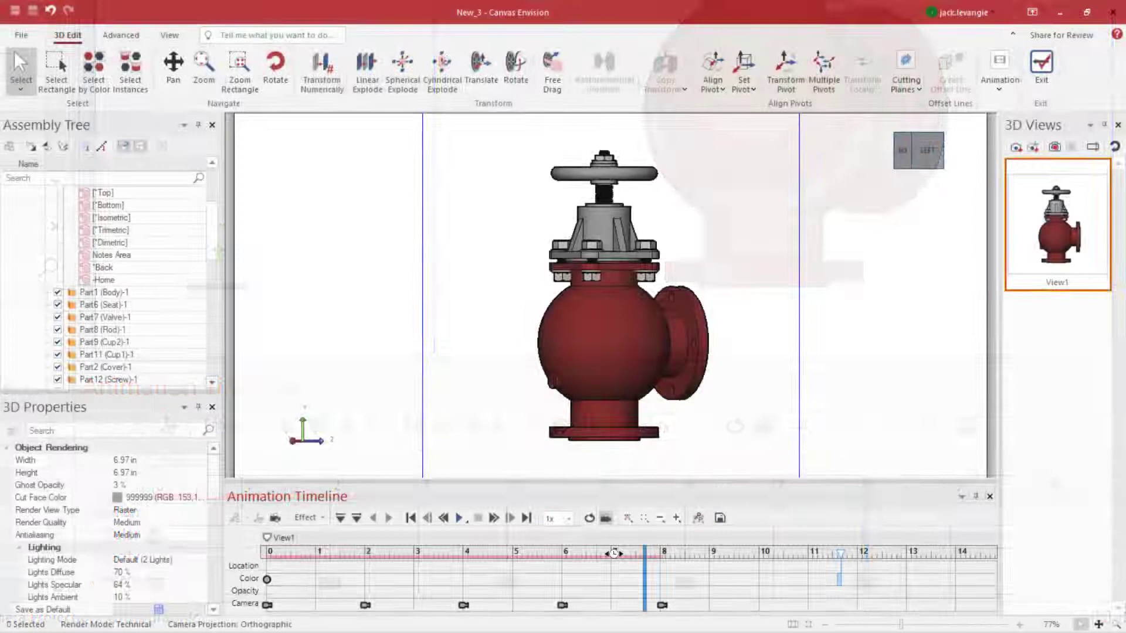
- Scrub the animation back to the 6-second camera key to review the camera rotation
left_click(772, 487)
left_click_drag(597, 552, 592, 549)
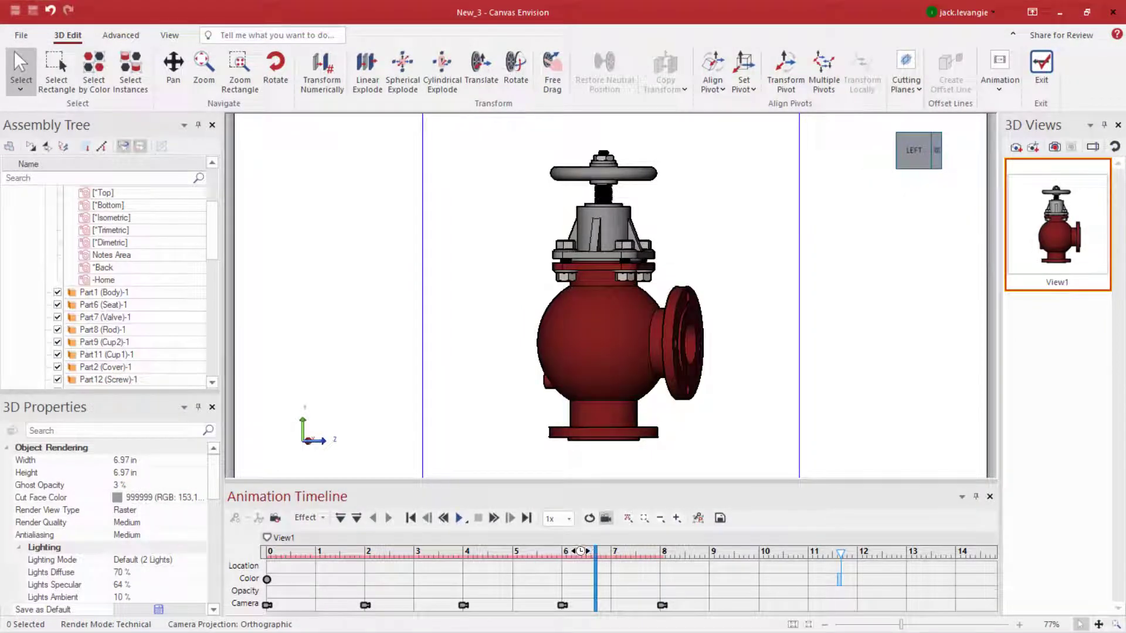
left_click(580, 551)
left_click(564, 551)
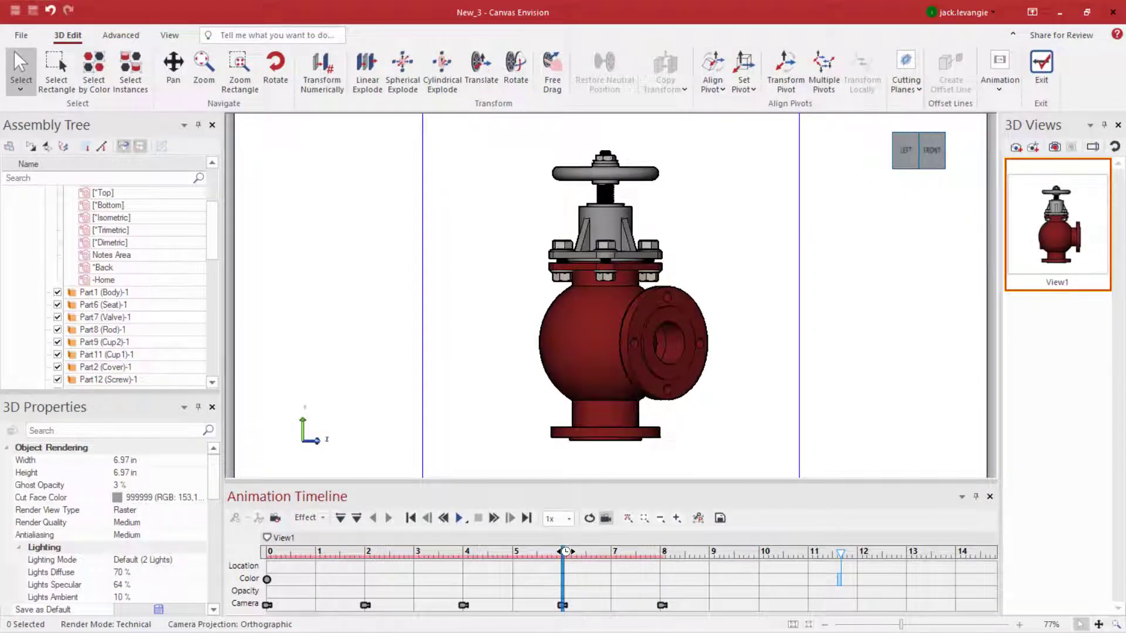
- Try pulling Part4 (Wheel)-1 upward with Linear Explode, and add a location key for the wheel at about 8.4 seconds
left_click(711, 551)
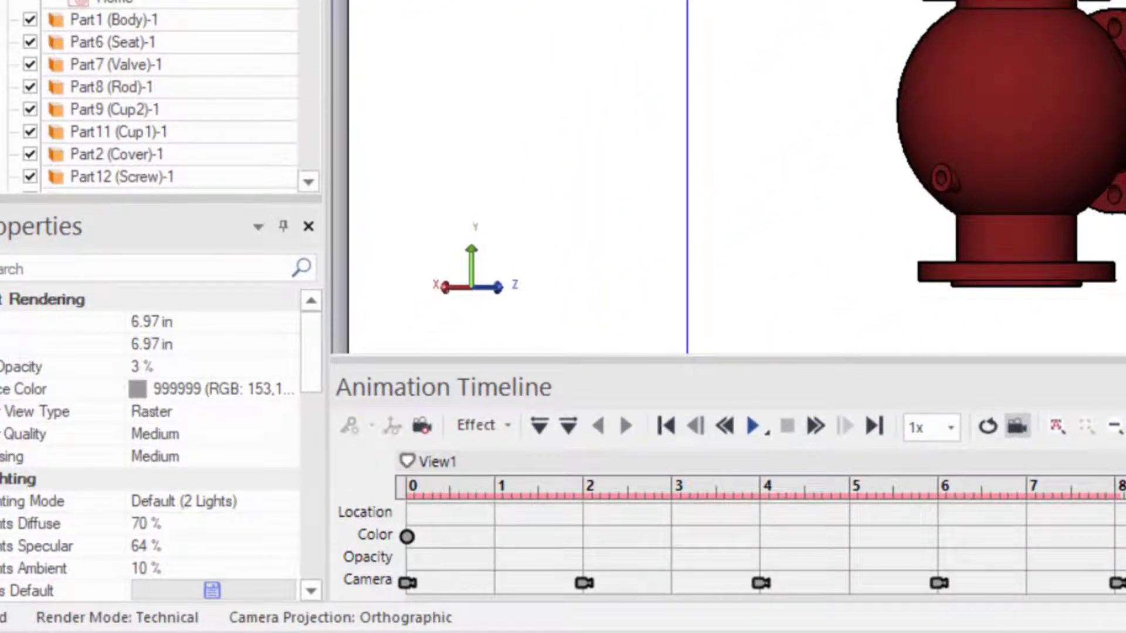
left_click(117, 182)
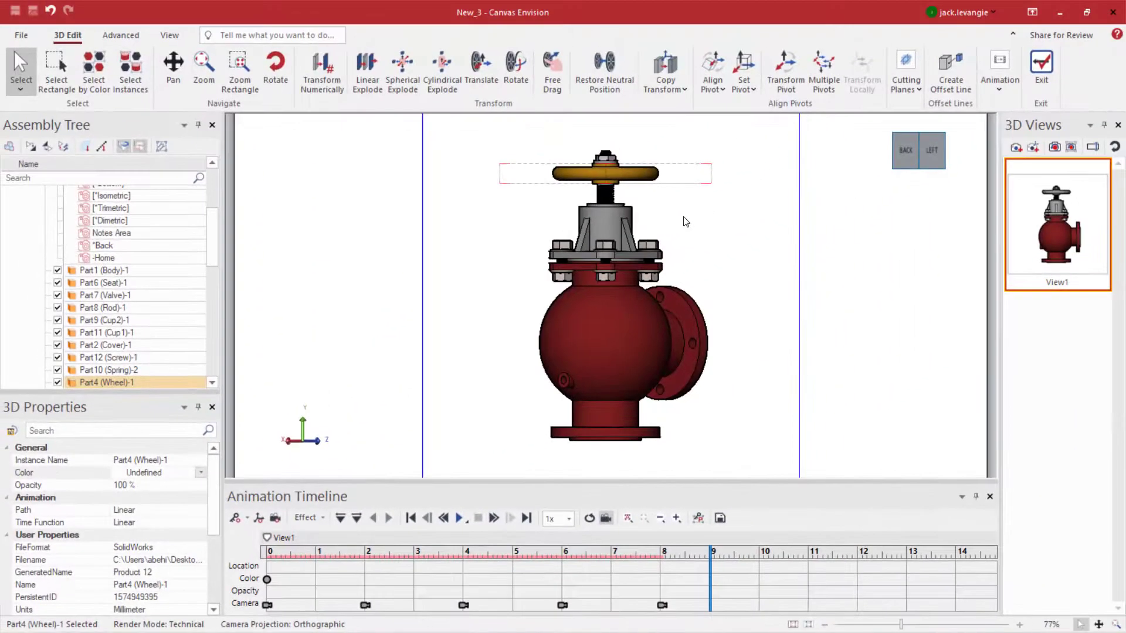
left_click(367, 71)
mouse_move(589, 183)
left_mouse_down()
mouse_move(588, 124)
mouse_move(588, 176)
left_mouse_up()
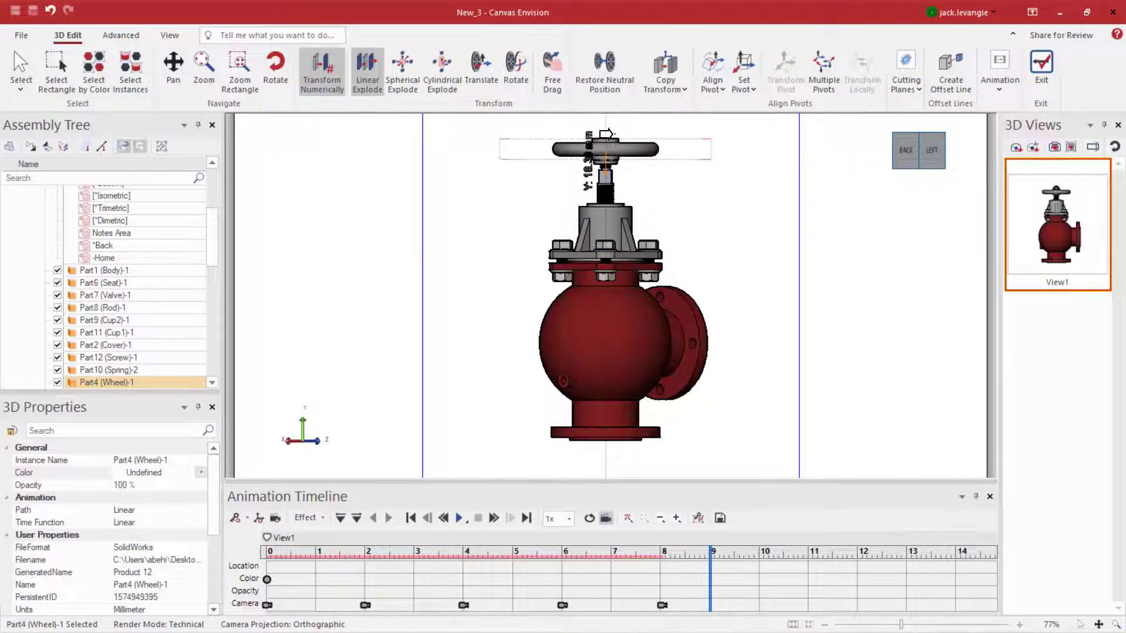
left_click_drag(607, 134, 607, 134)
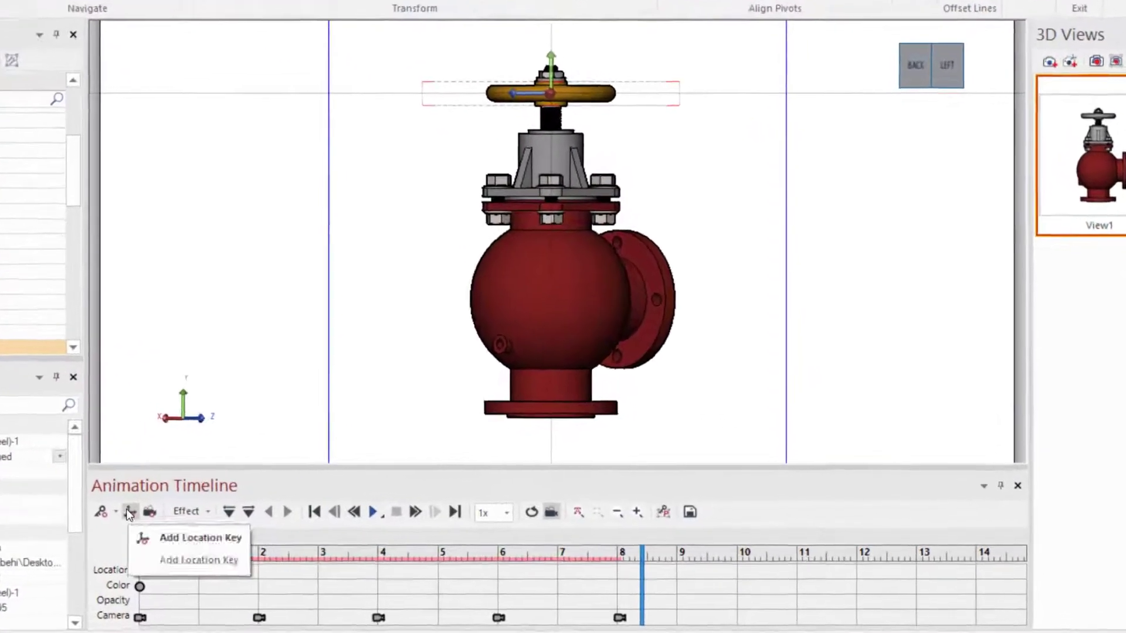
left_click(259, 517)
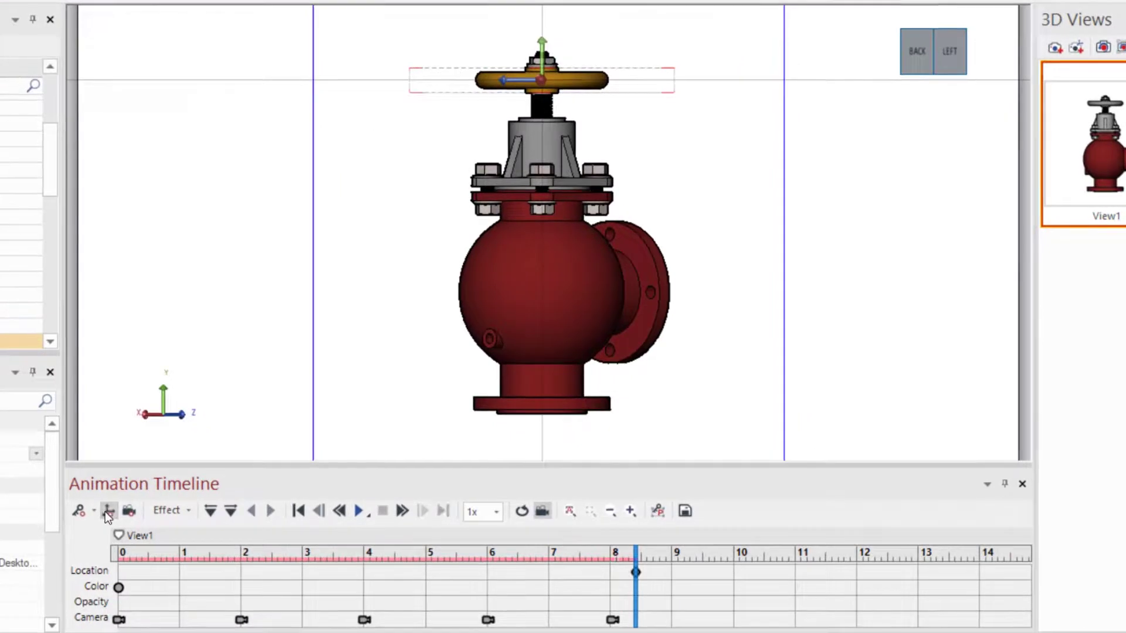
- Raise Part4 (Wheel)-1 straight above the stem with a location key at 10 seconds, and play the movement from 8 seconds
left_click_drag(636, 554, 736, 554)
left_click_drag(542, 100, 542, 39)
key("Return")
left_click(109, 512)
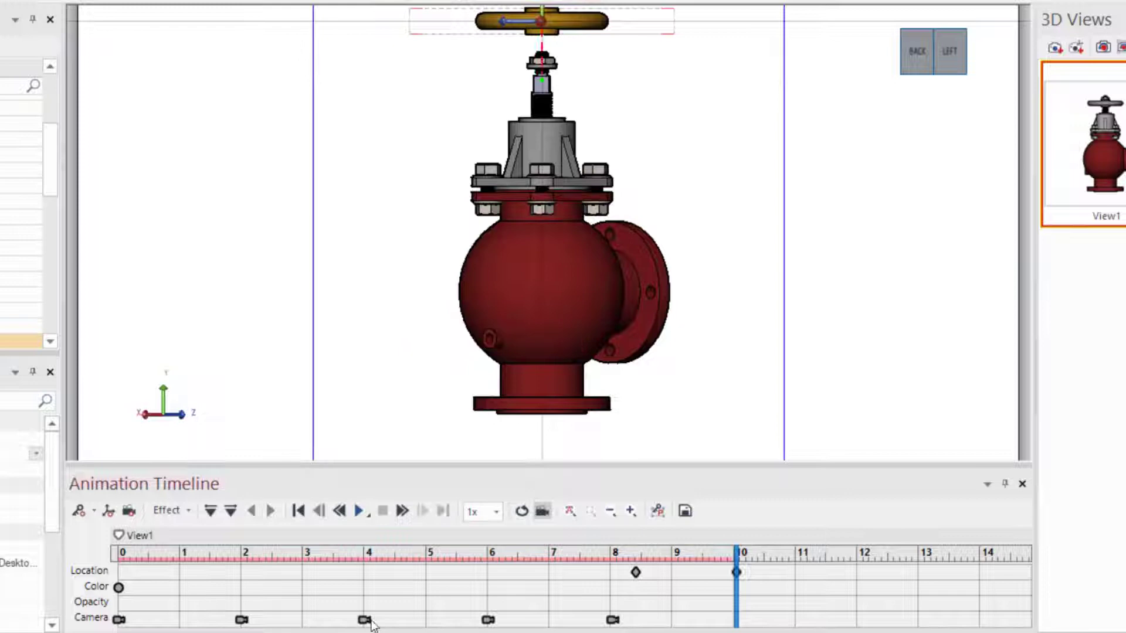
left_click_drag(736, 548, 613, 549)
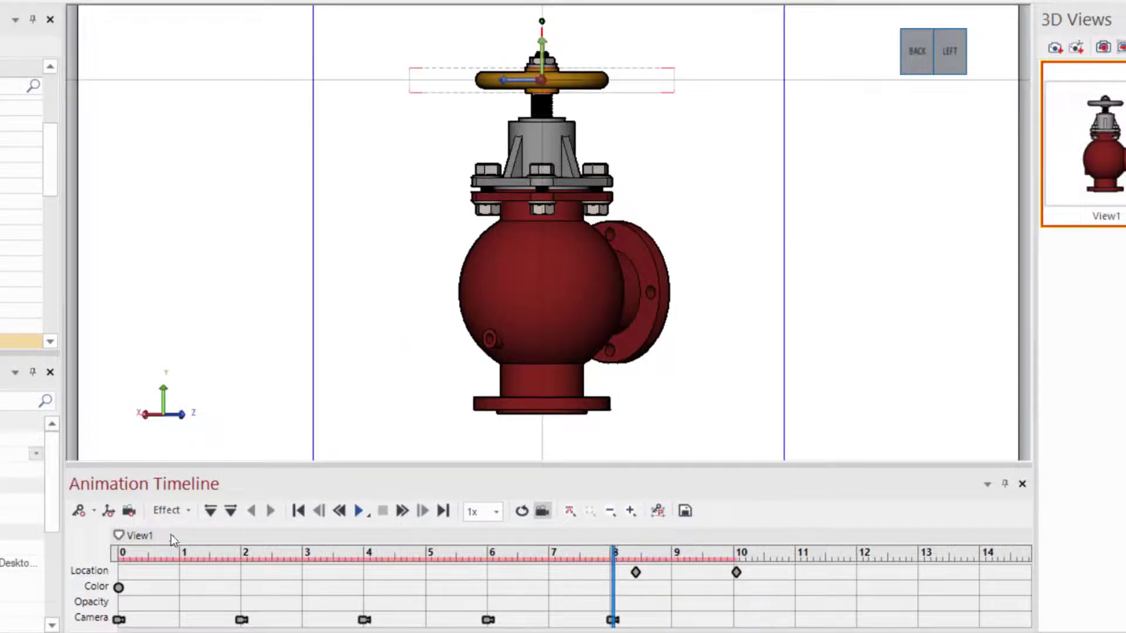
left_click(360, 512)
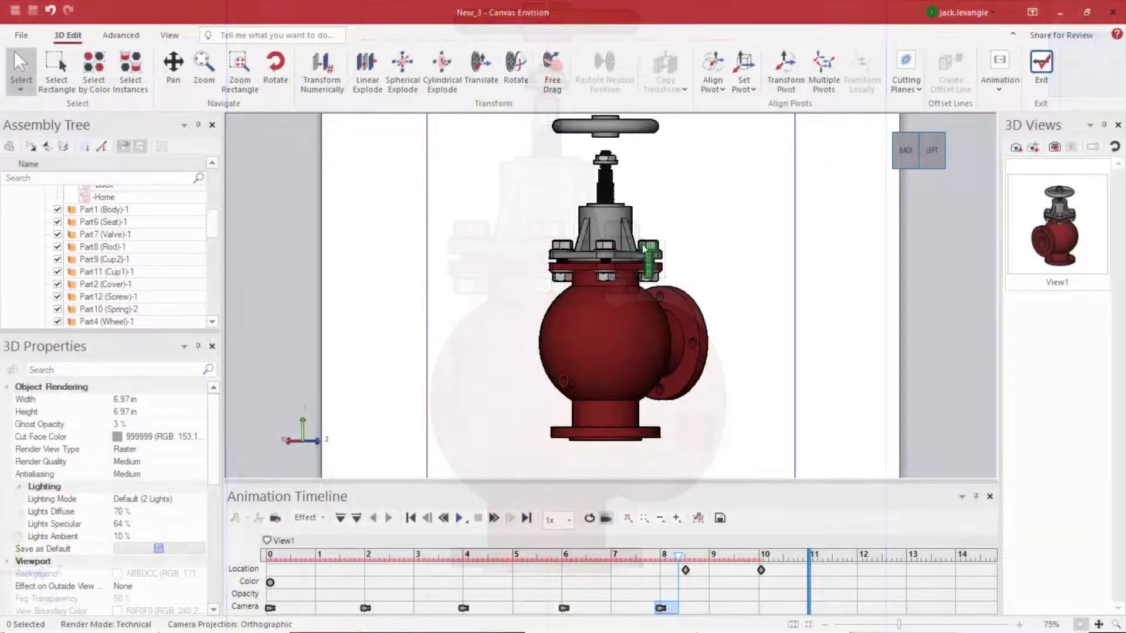
- Select heavy hex flange screws am-1 to am-4 and set their color to yellow (FFFF00)
left_click(644, 249)
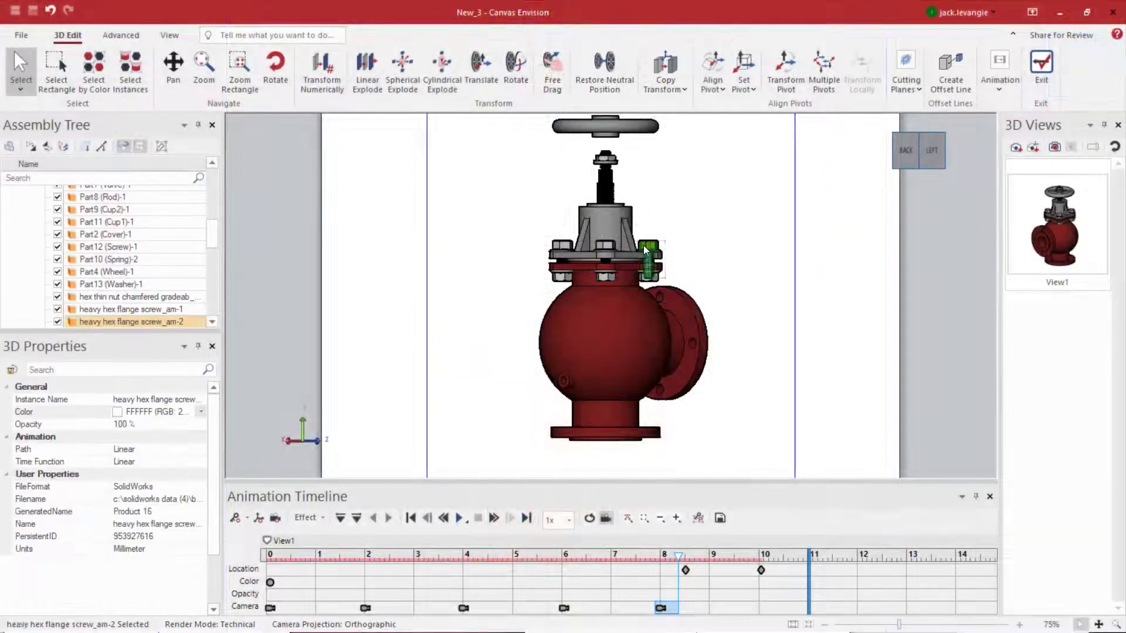
left_click(604, 253, "ctrl")
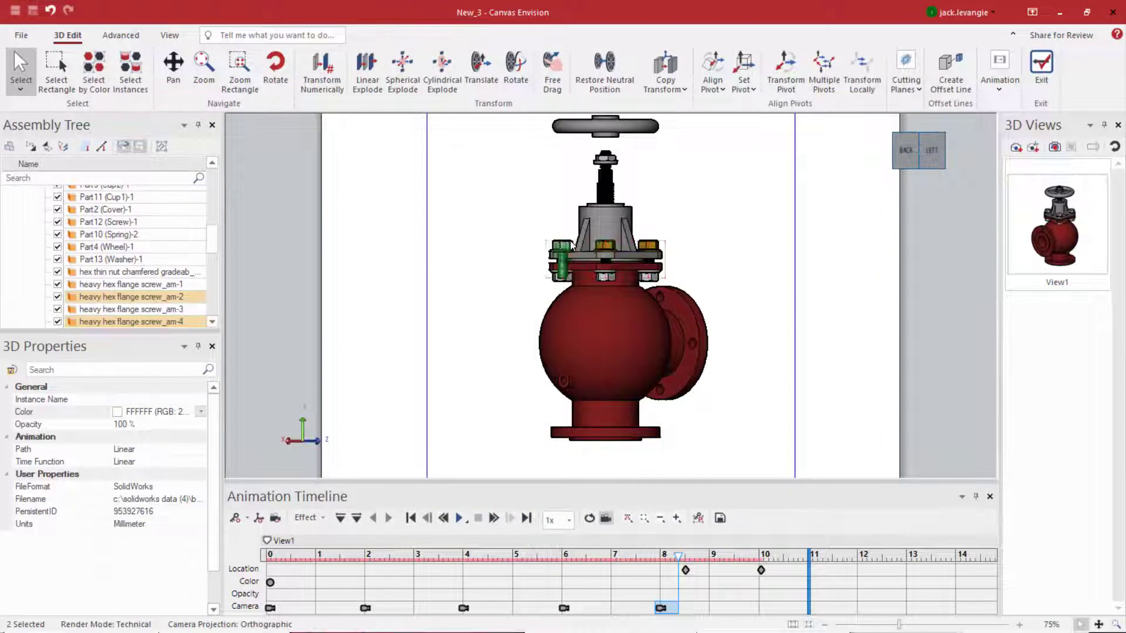
left_click(562, 245, "ctrl")
left_click_drag(896, 147, 921, 161)
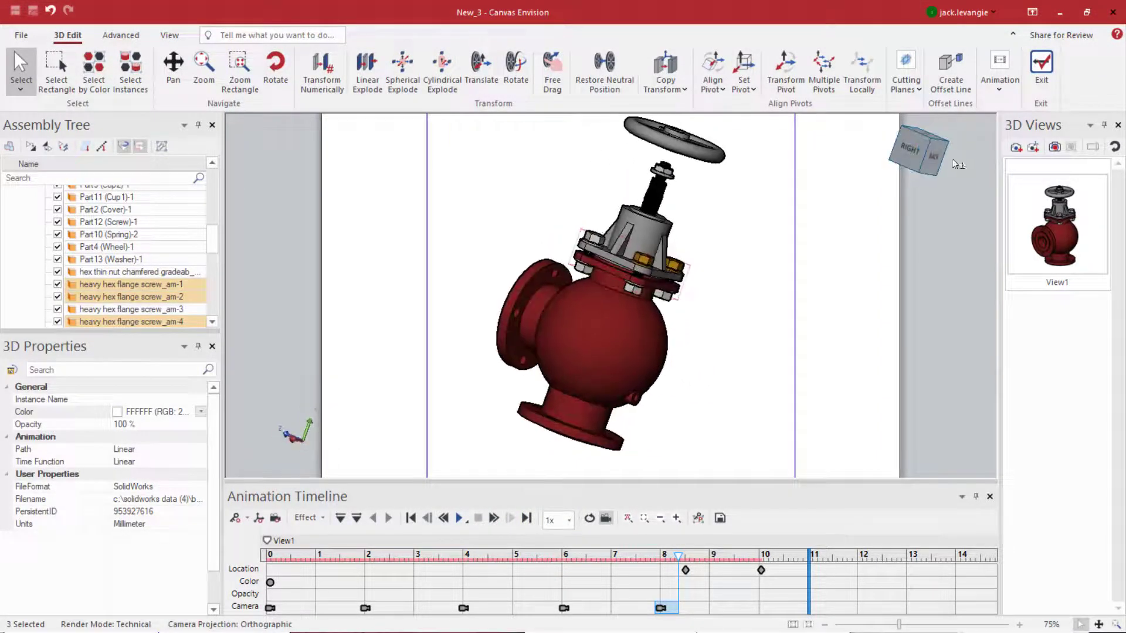
left_click(593, 243, "ctrl")
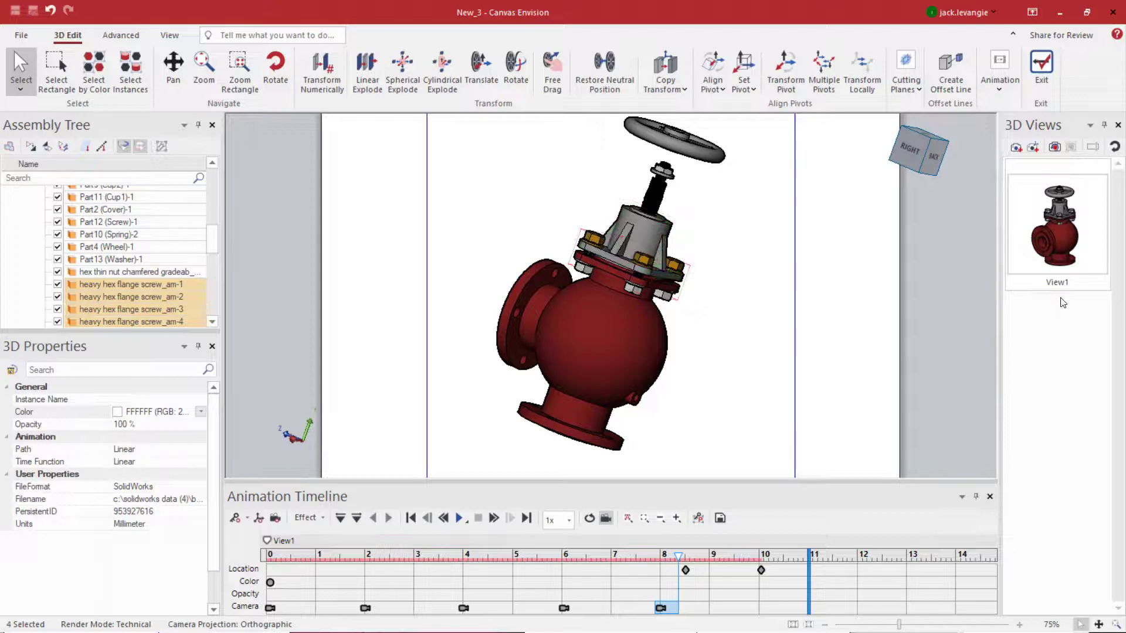
left_click(208, 412)
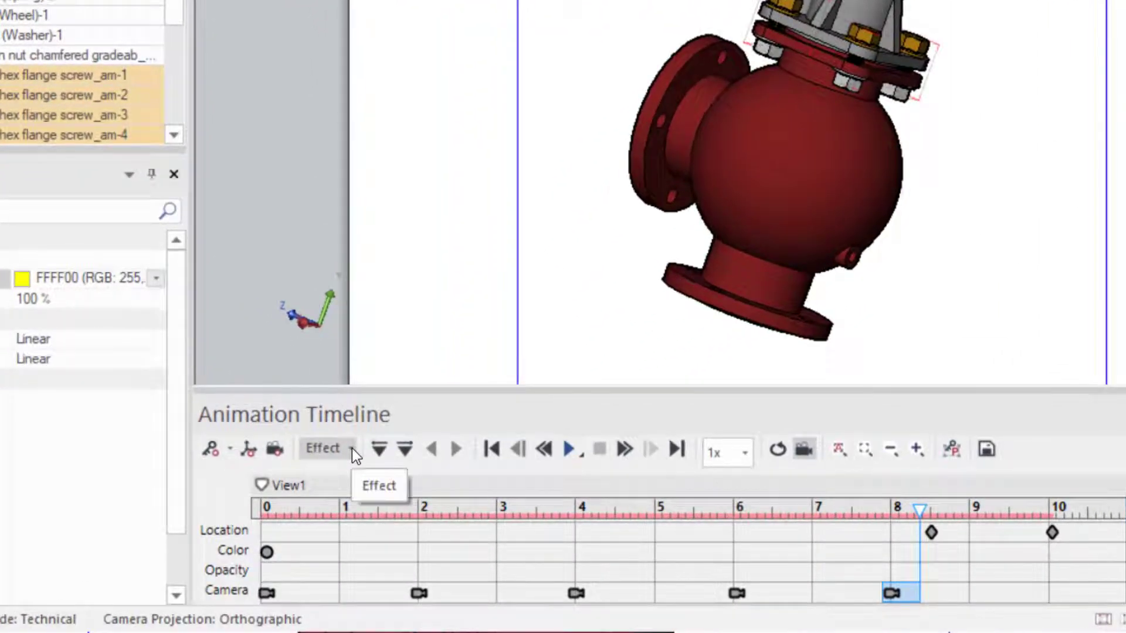
- Add an orange Flash effect to the selected screws from 11.000 to 14.000 seconds with 3 repetitions, and play it
left_click(352, 448)
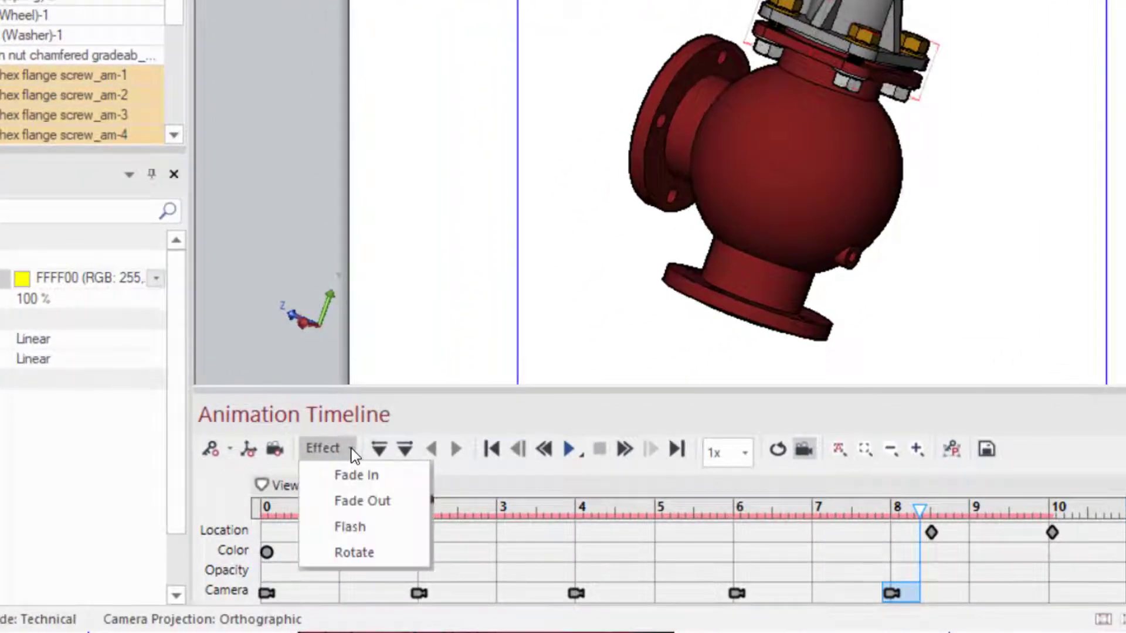
left_click(345, 524)
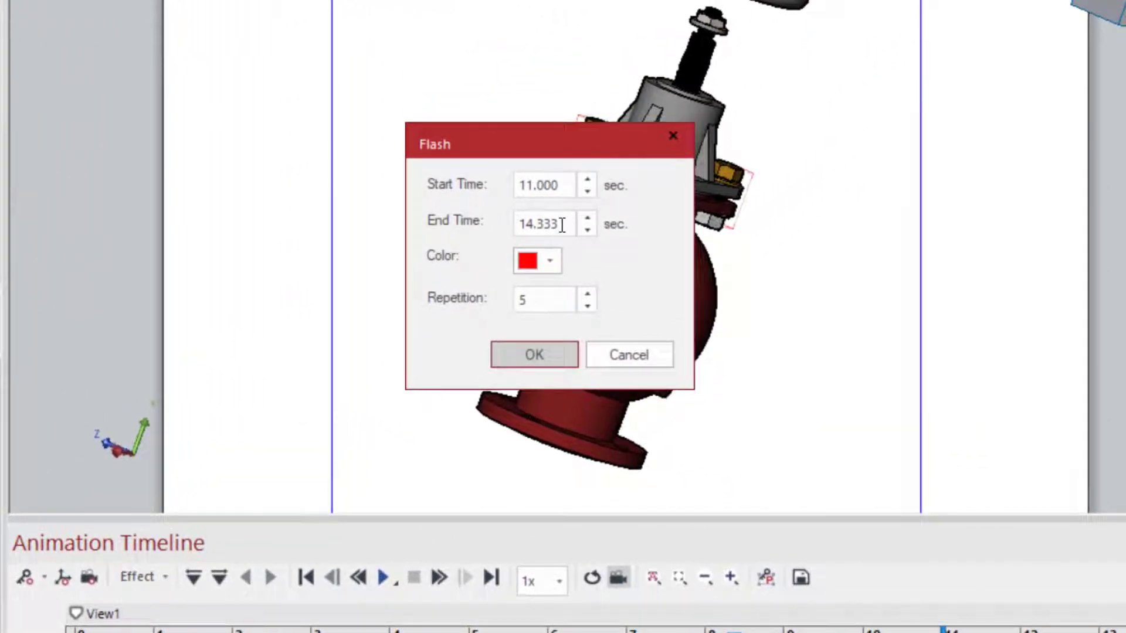
left_click_drag(562, 224, 547, 222)
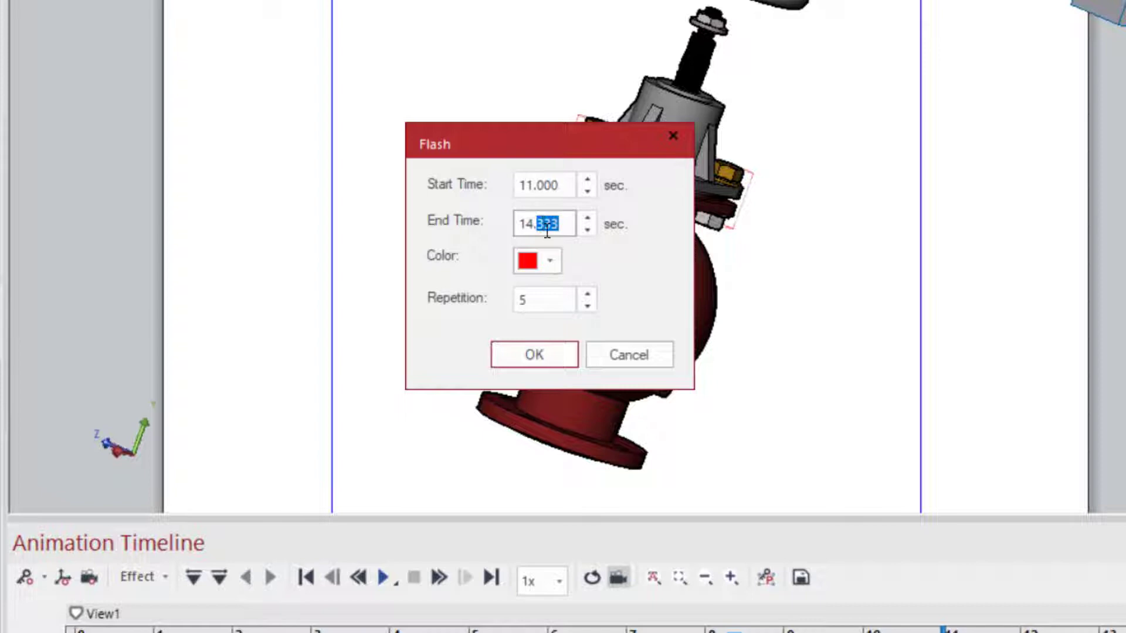
type("000")
left_click(558, 259)
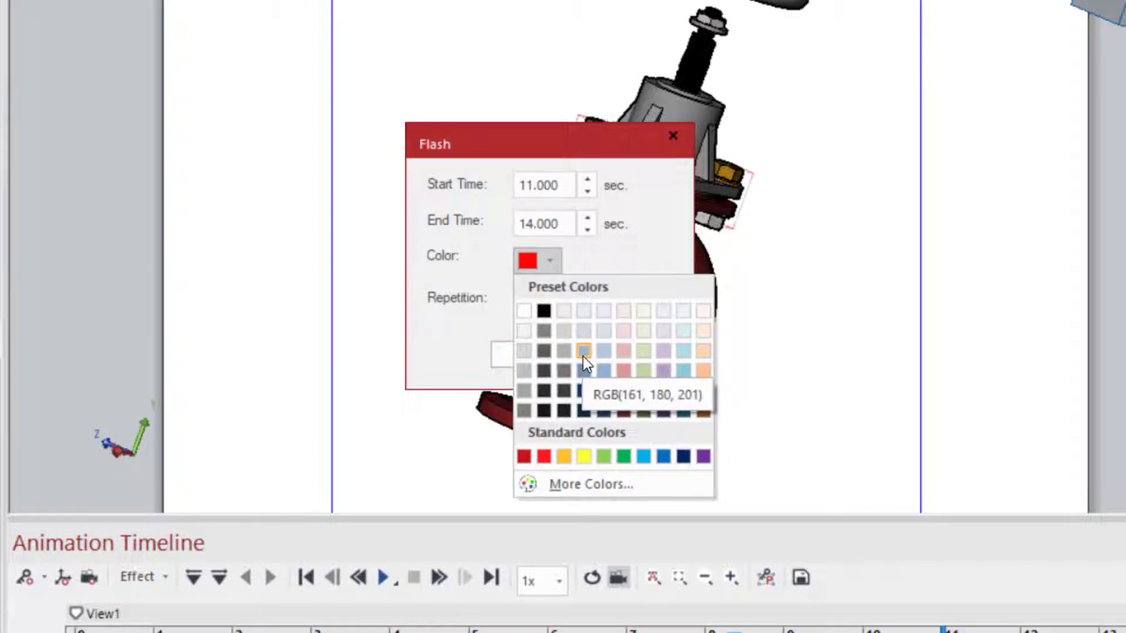
left_click(563, 456)
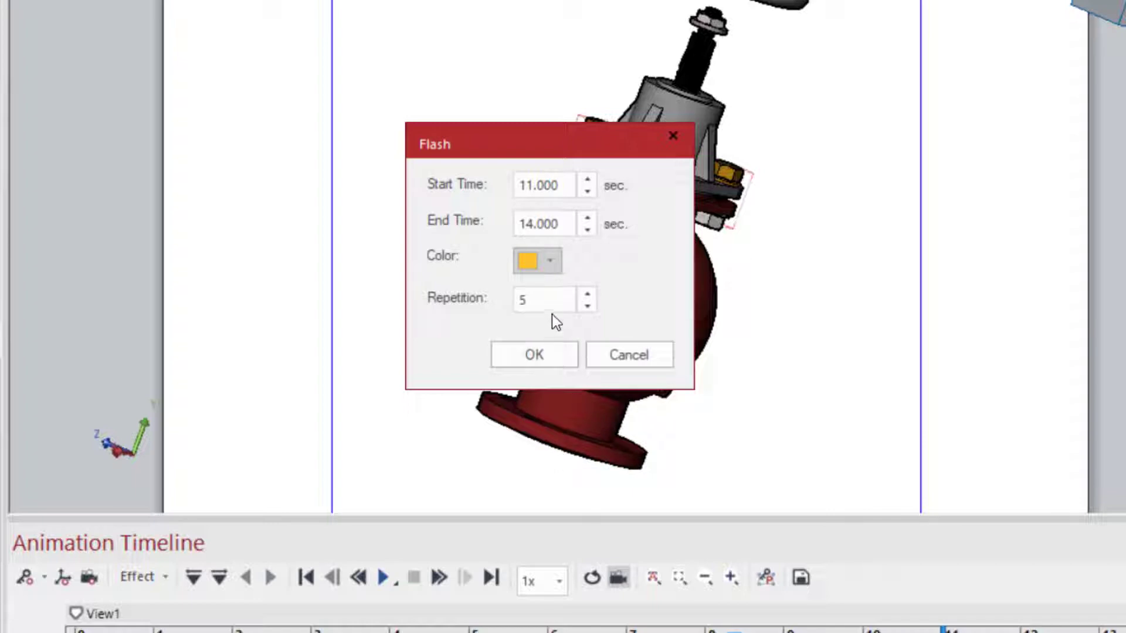
key("Tab")
type("3")
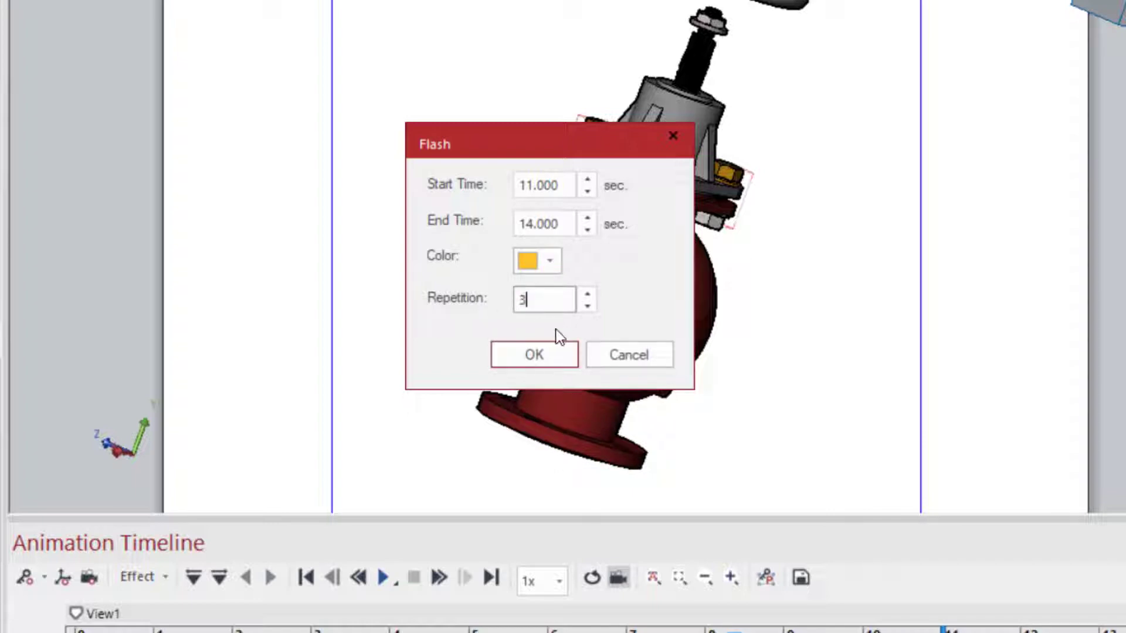
left_click(545, 351)
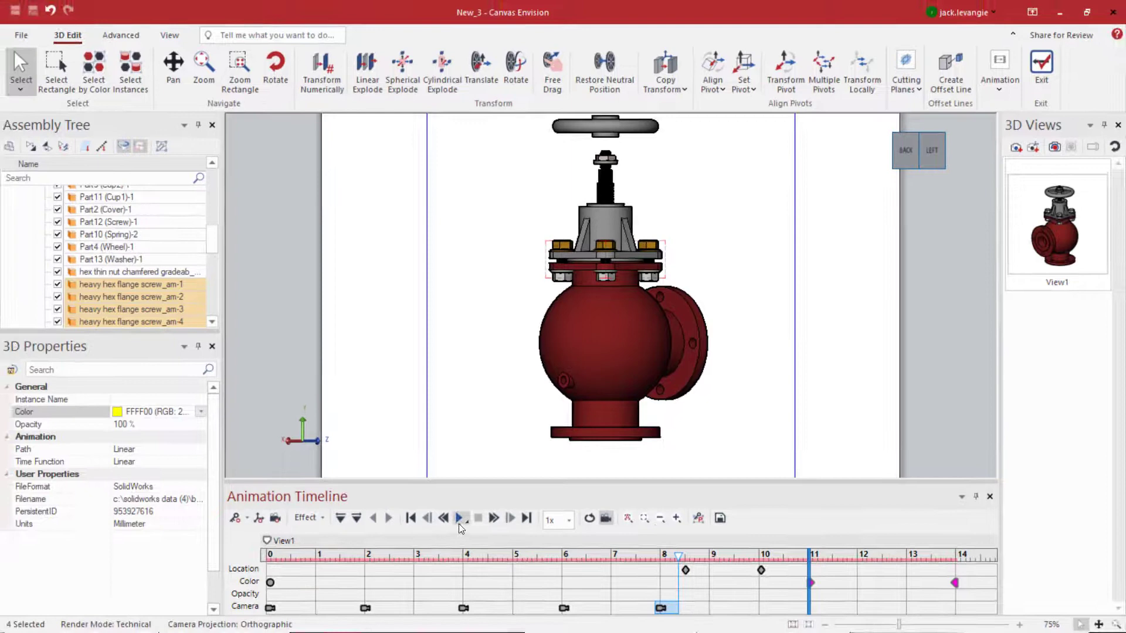
left_click(459, 522)
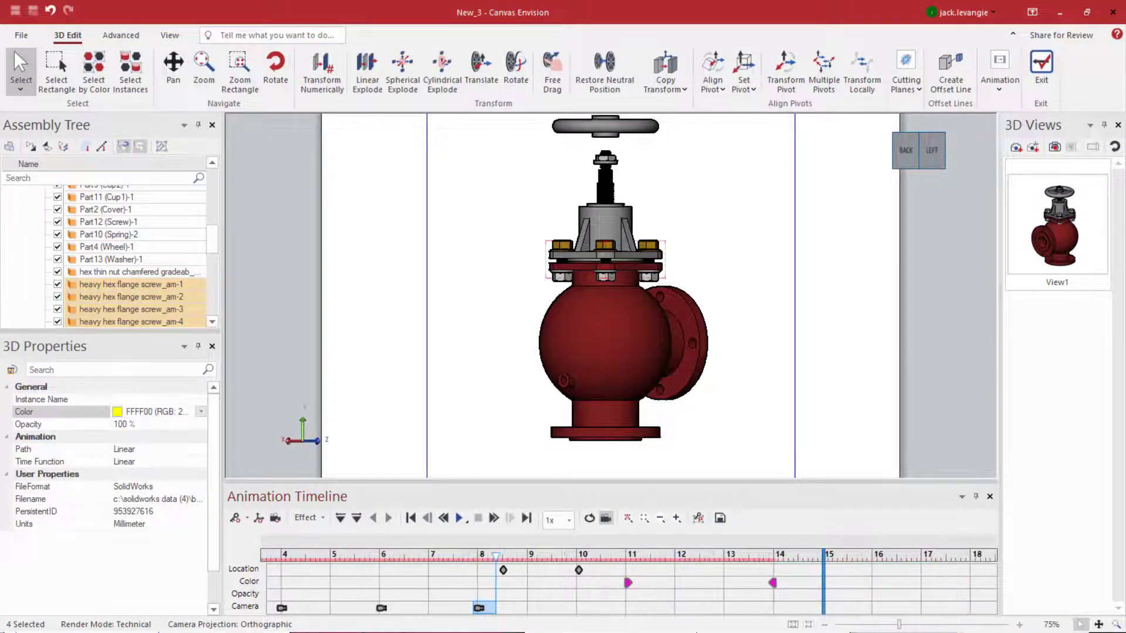
- Add a Fade Out effect to Part1 (Body)-1 from 15.000 to 17.500 seconds with a slightly raised end opacity, and play the animation from the start
left_click(629, 326)
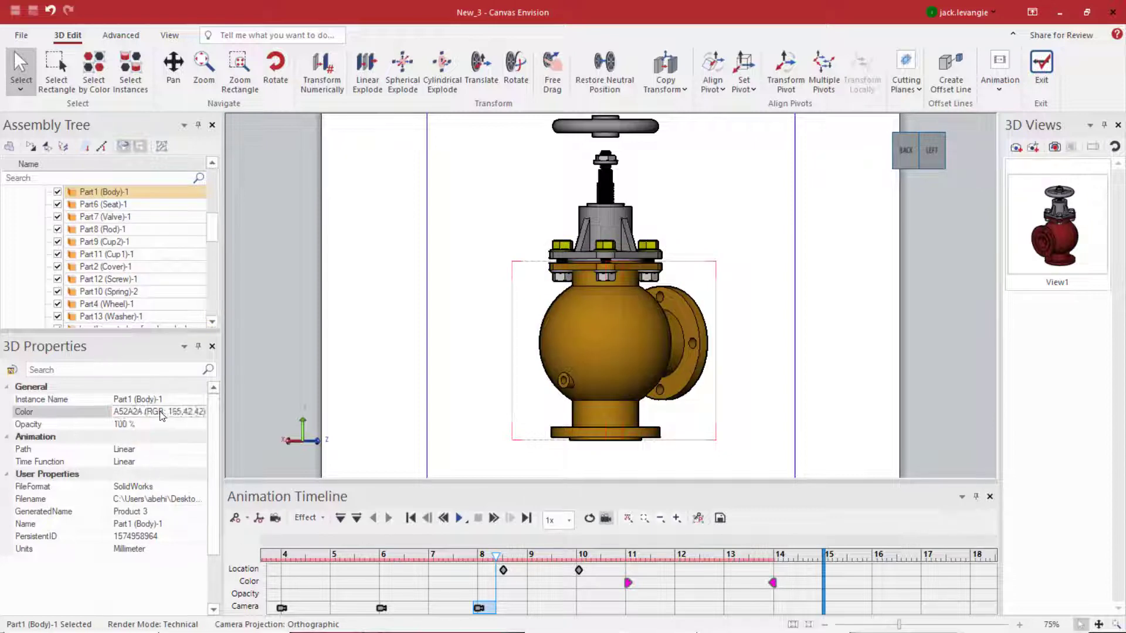
left_click(203, 425)
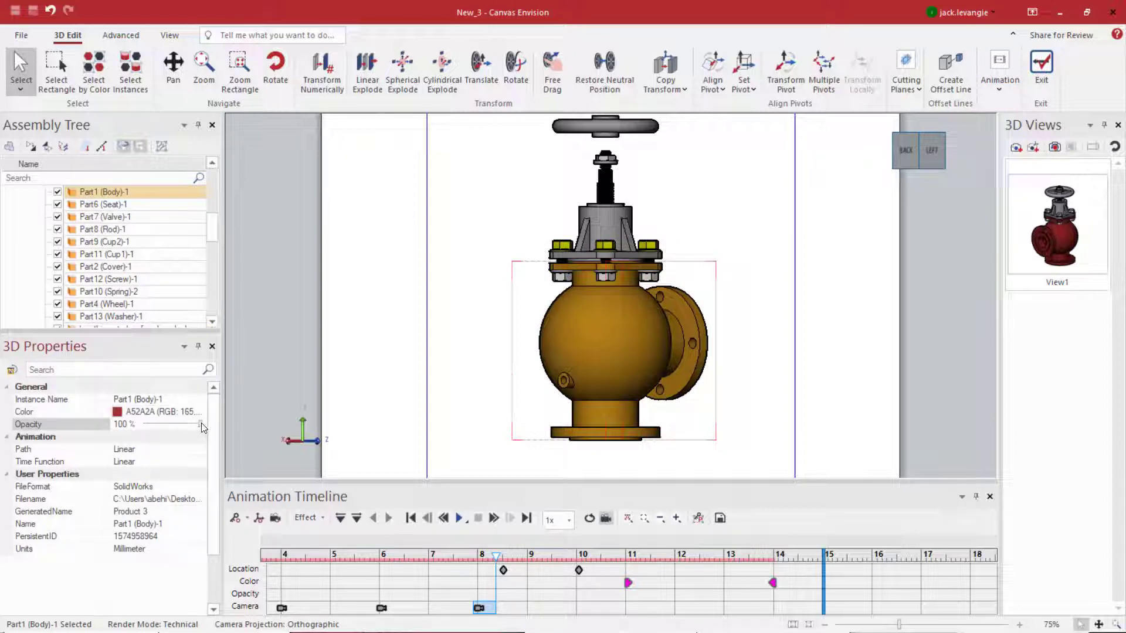
mouse_move(201, 426)
left_mouse_down()
mouse_move(135, 424)
mouse_move(201, 424)
left_mouse_up()
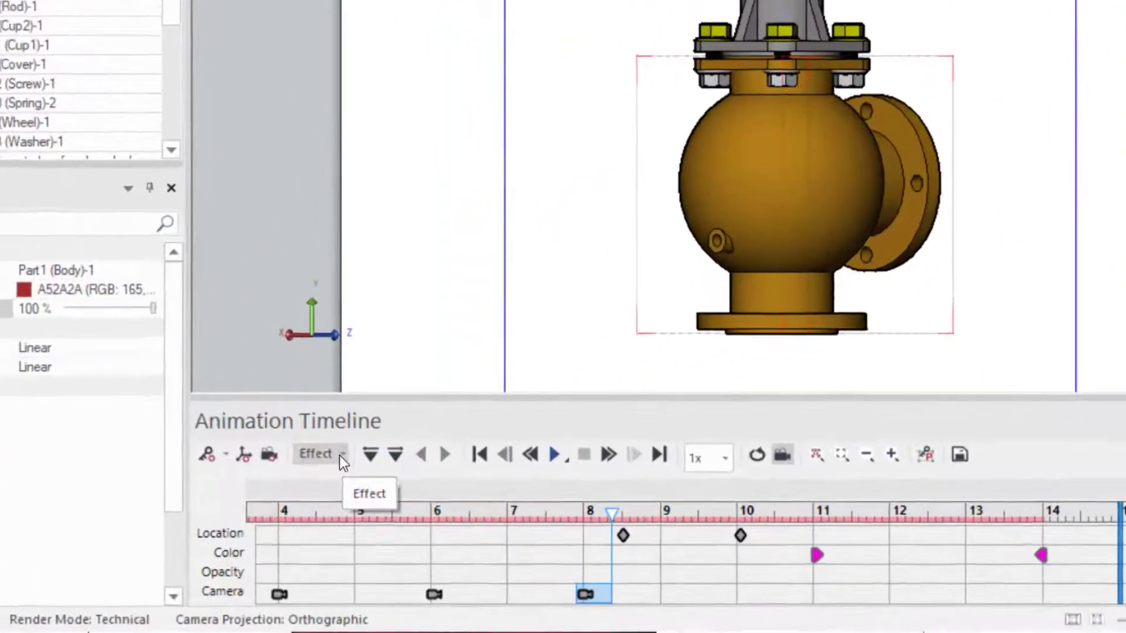
left_click(321, 518)
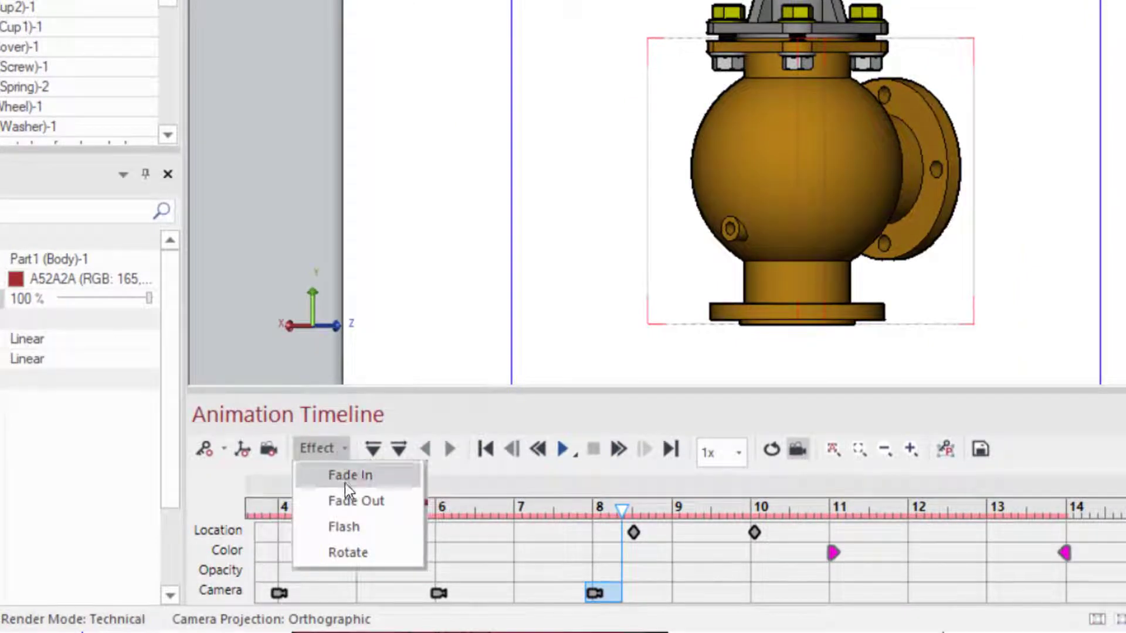
left_click(348, 500)
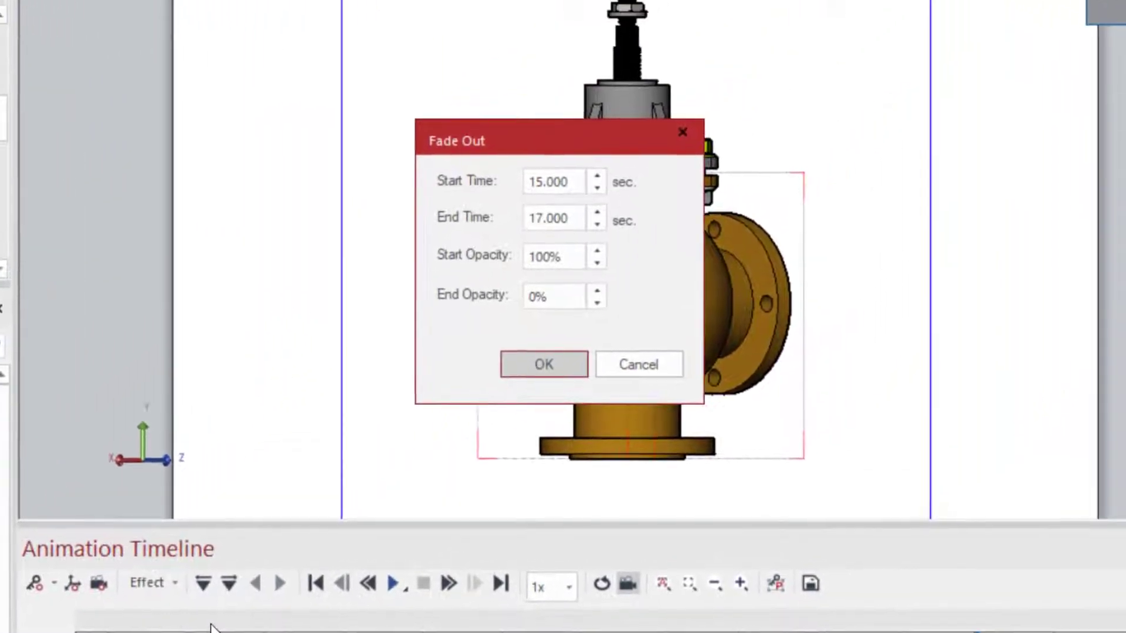
left_click(552, 219)
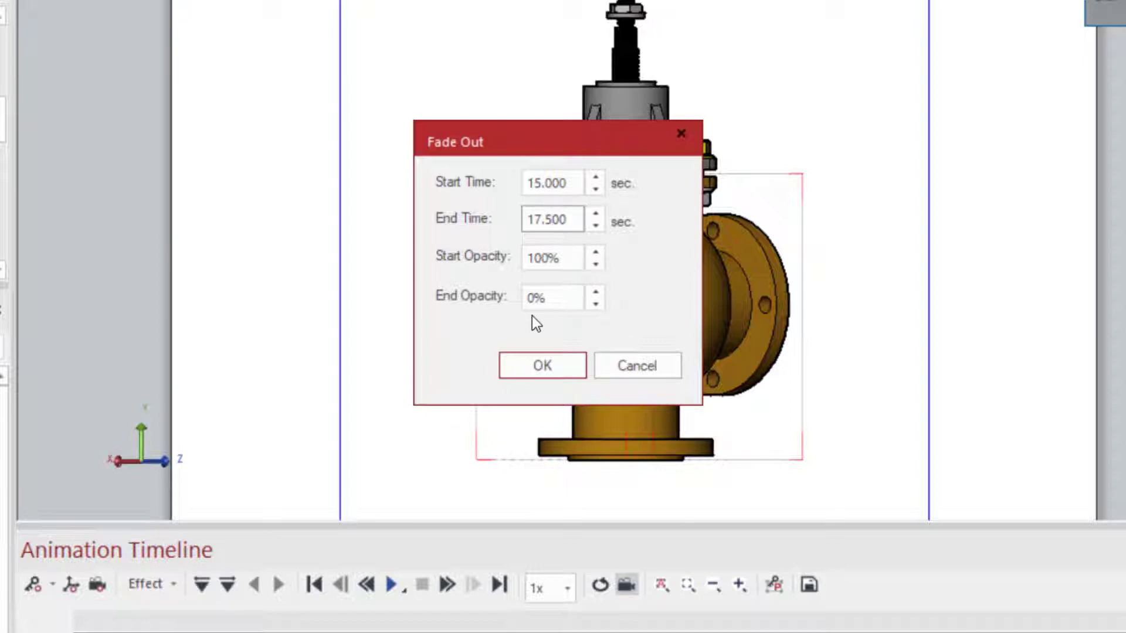
double_click(596, 293)
left_click(595, 292)
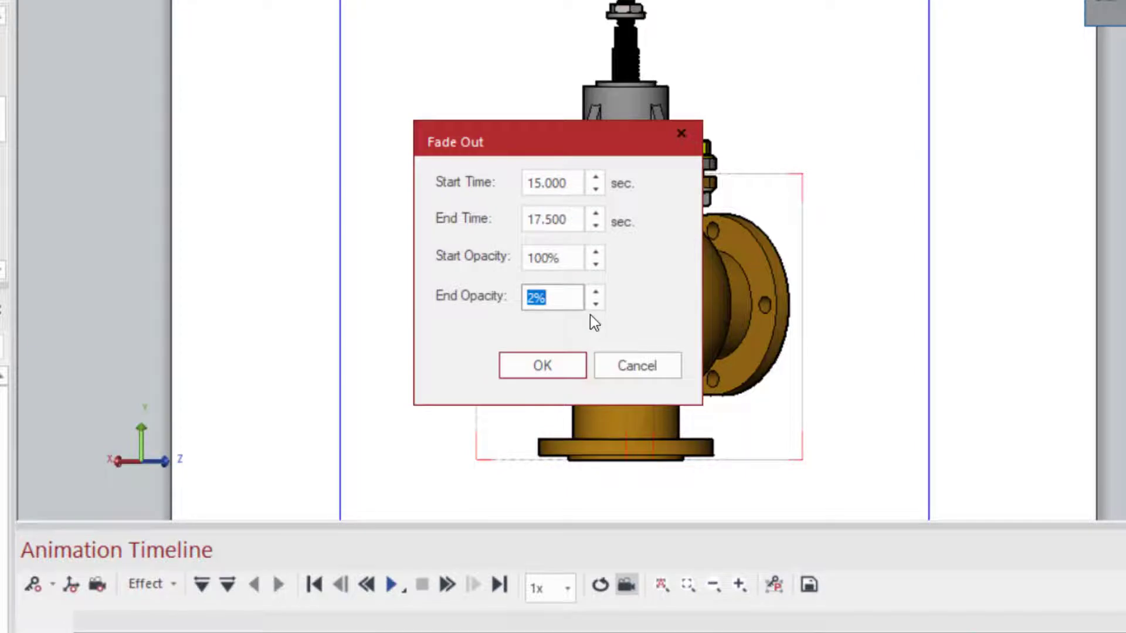
left_click(596, 292)
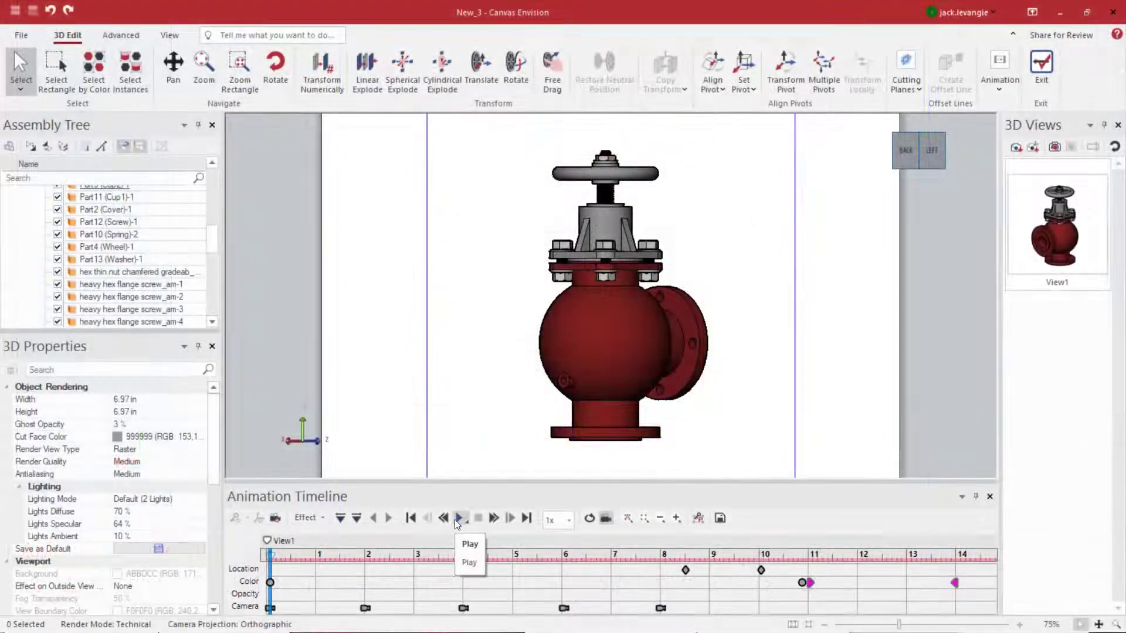
left_click(455, 519)
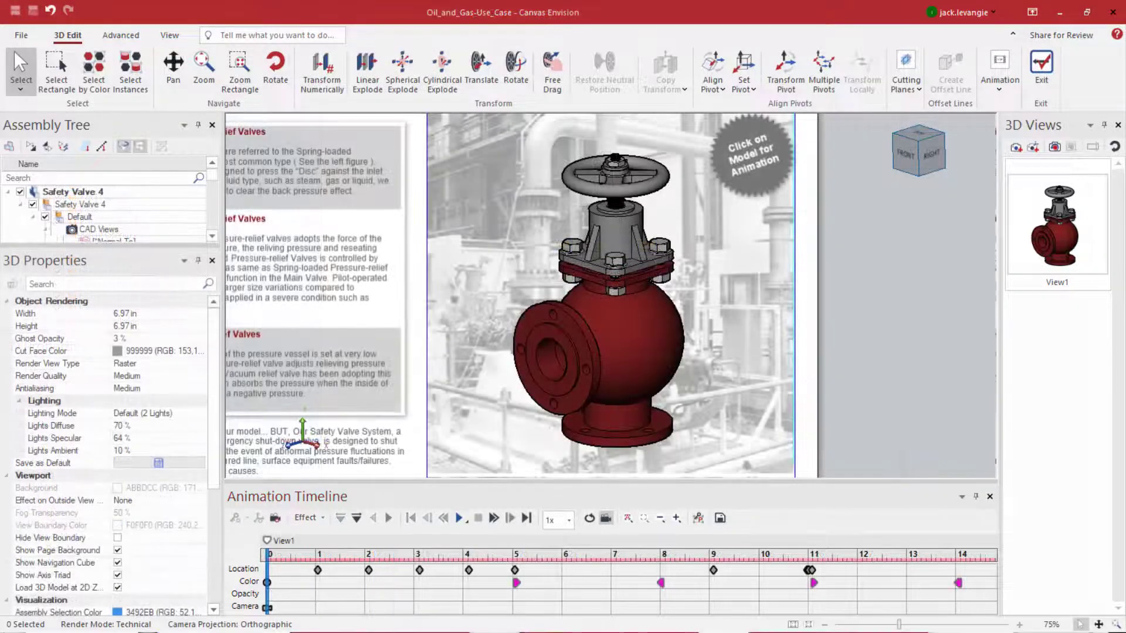
- Play the Oil_and_Gas-Use-Case valve animation, start exporting it as a video file, and show the available window sizes
left_click(460, 518)
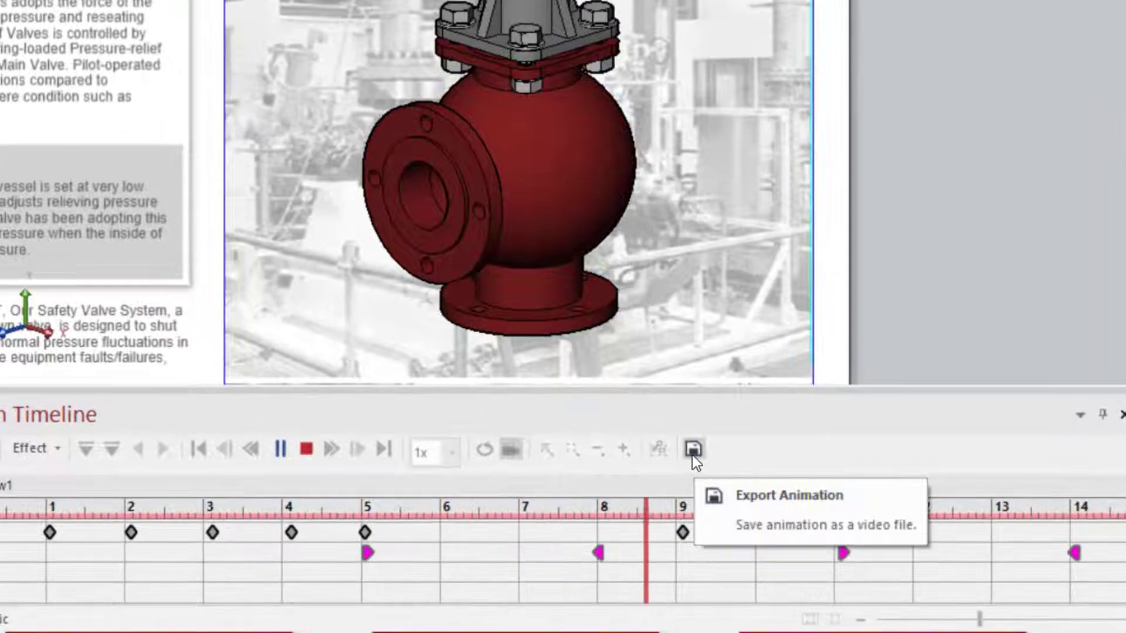
left_click(693, 455)
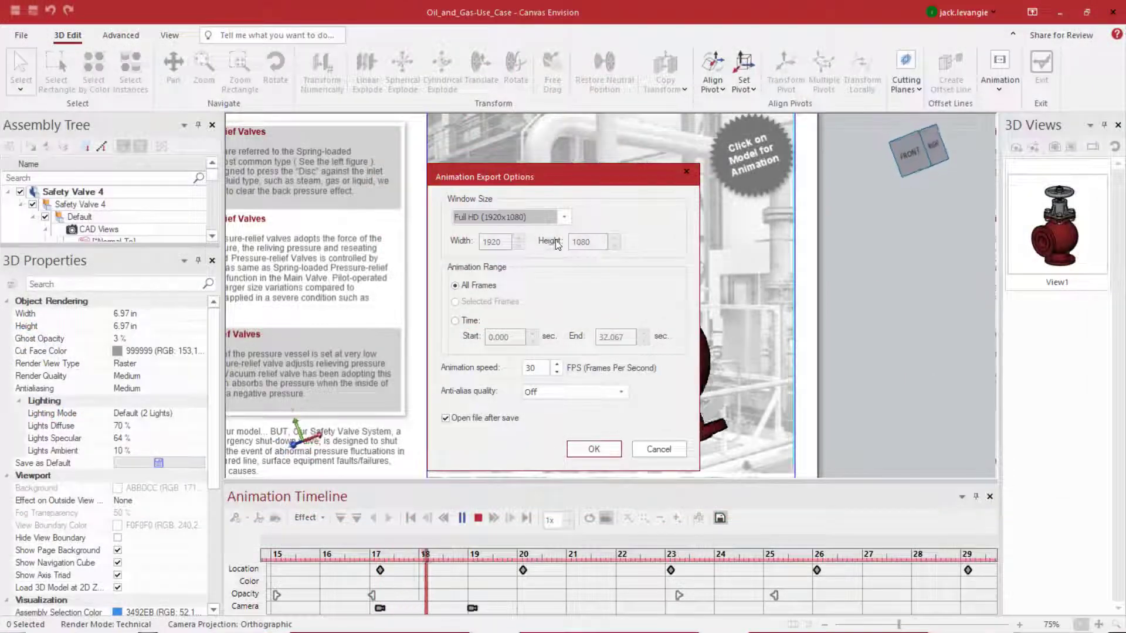
left_click(557, 218)
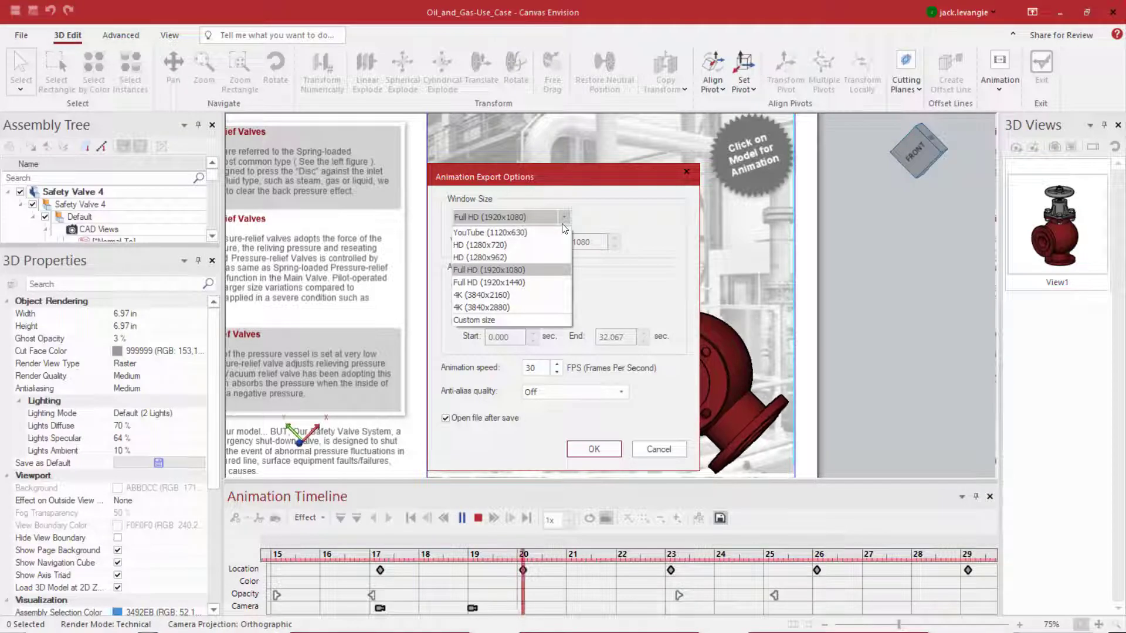